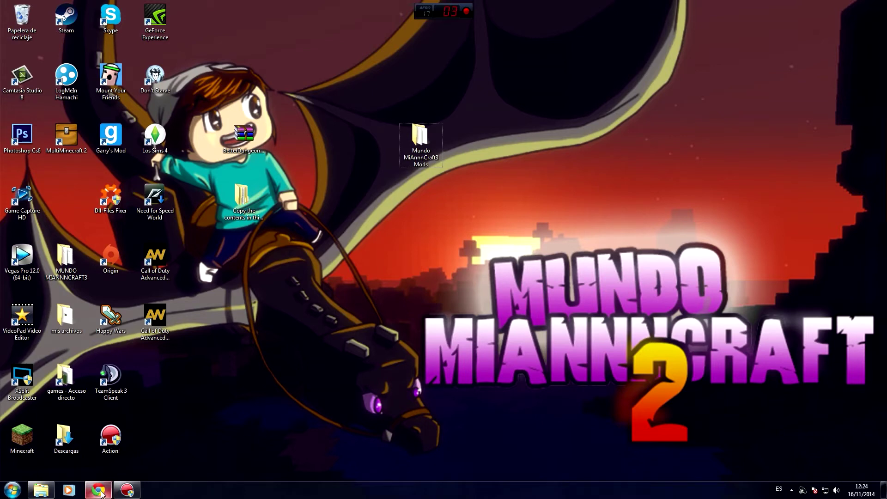
- Switch to Chrome and search YouTube for "soartex fanver texture pack 1.6.4", then minimize the browser
mouse_move(98, 490)
left_click(98, 489)
left_click(181, 43)
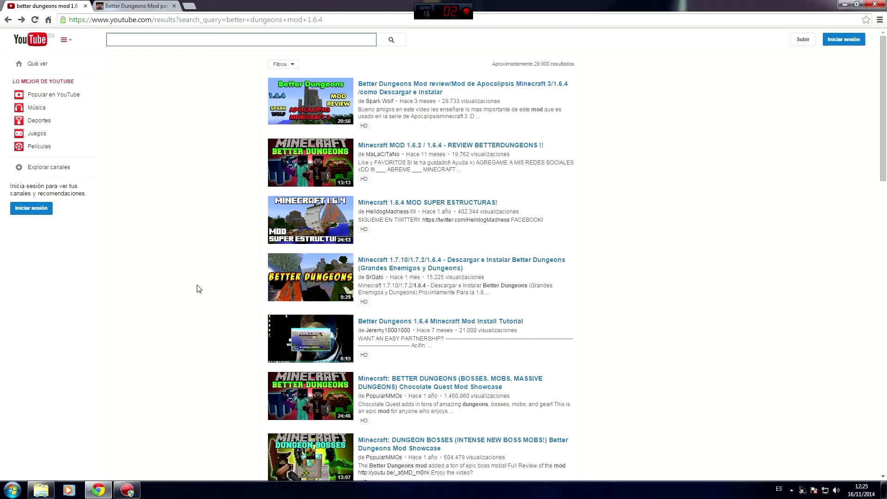
type("soartex")
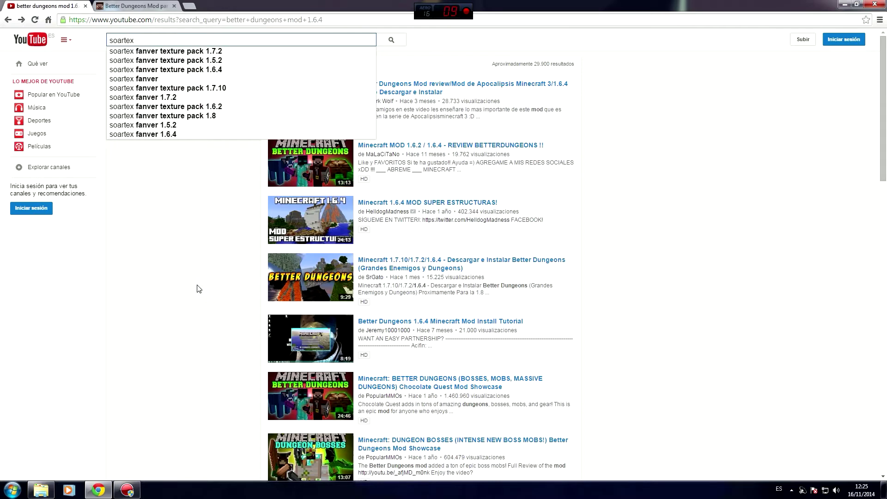
key("Down")
key("Down")
key("Down")
key("Return")
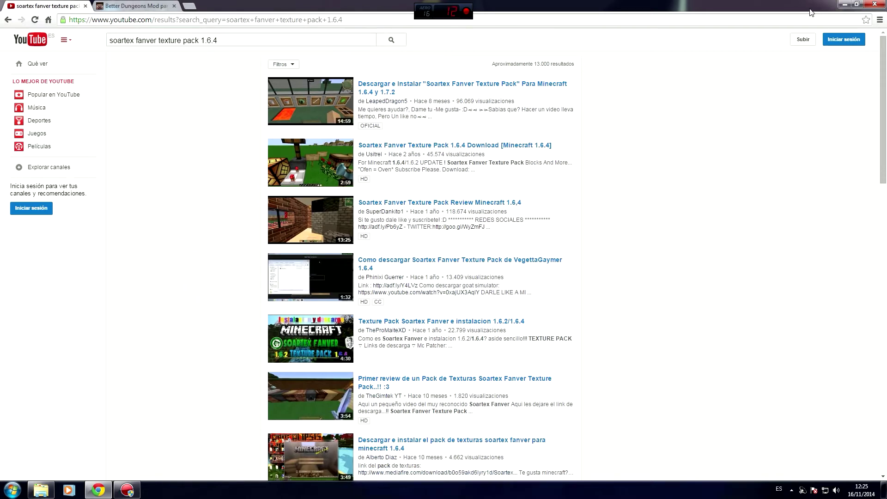
left_click(844, 4)
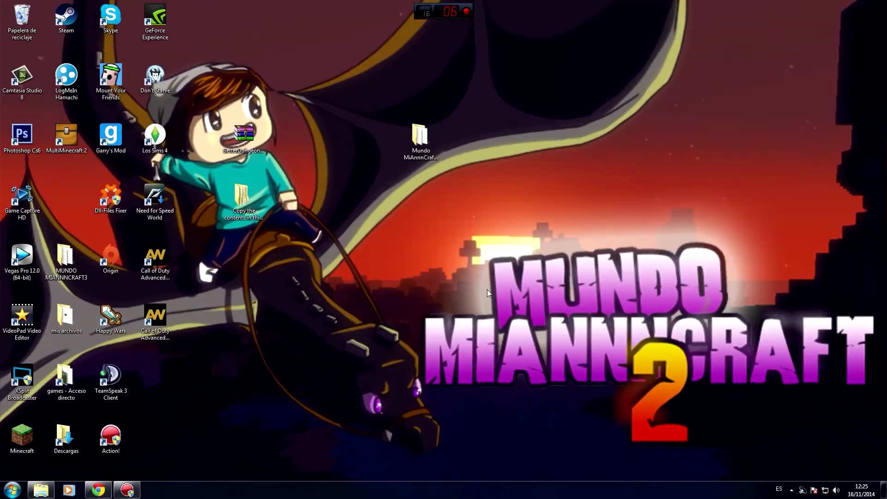
- Open the Roaming application data folder by running %appdata%
left_click(42, 492)
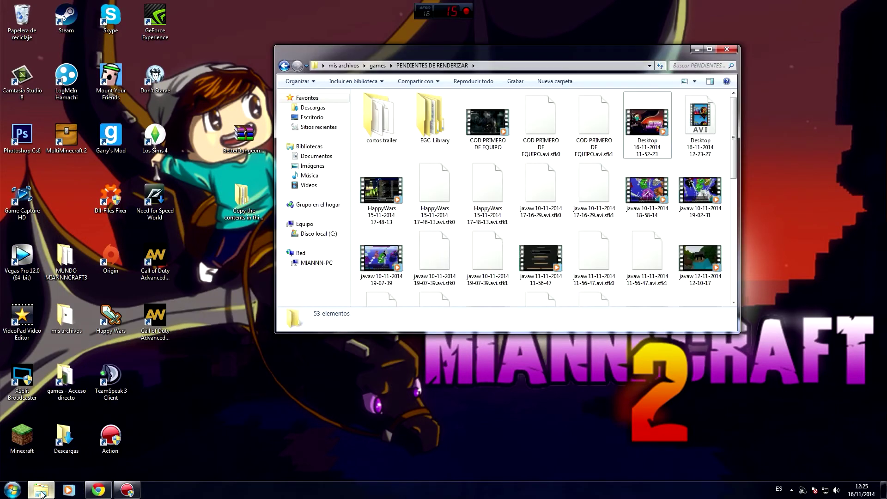
left_click(42, 493)
left_click(12, 489)
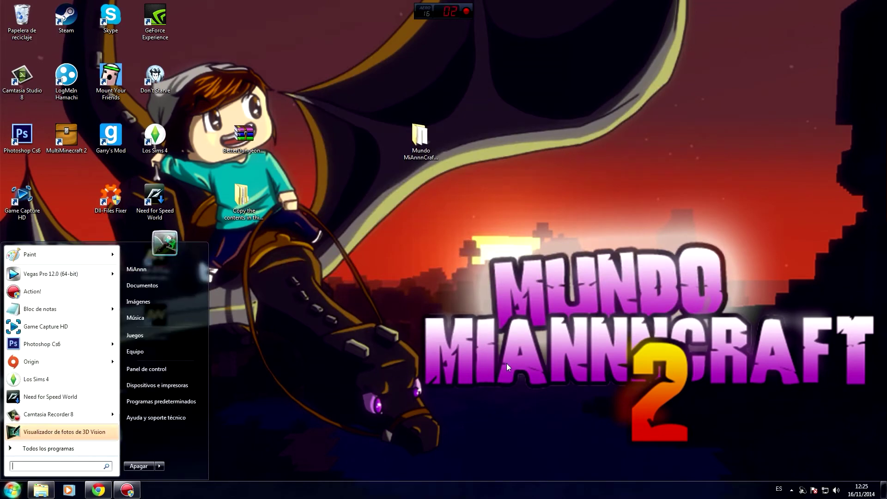
type("%")
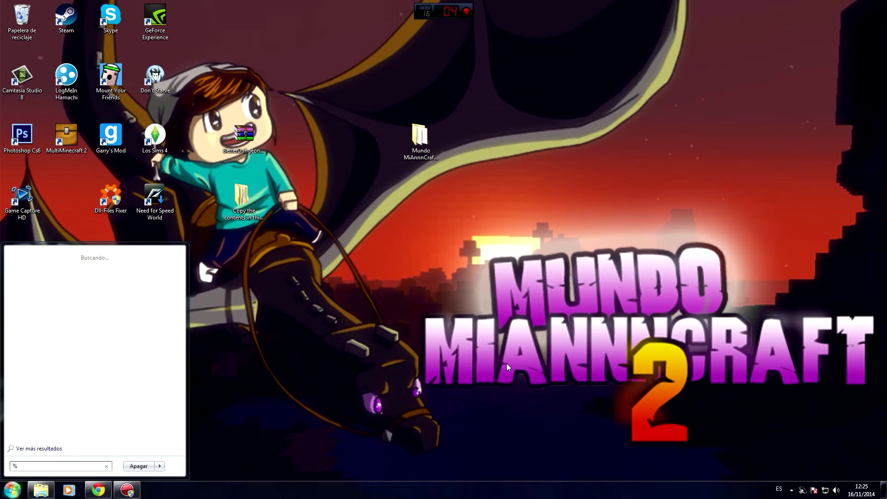
type("appdata")
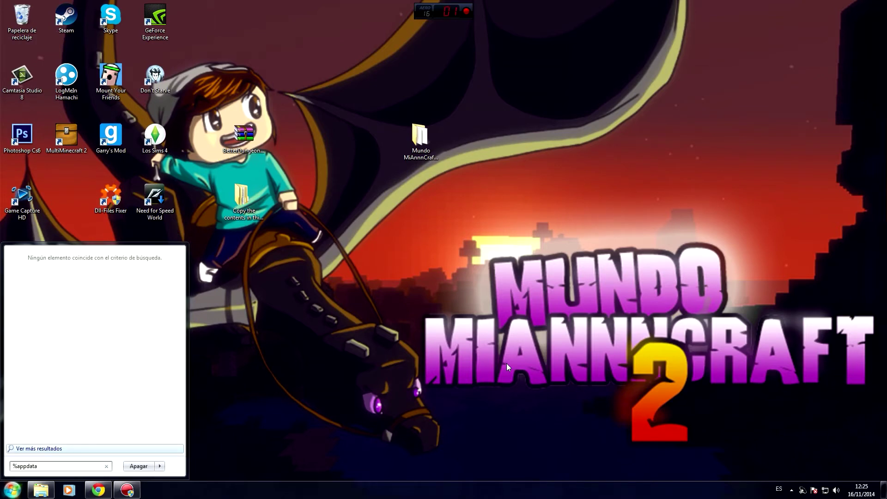
type("%")
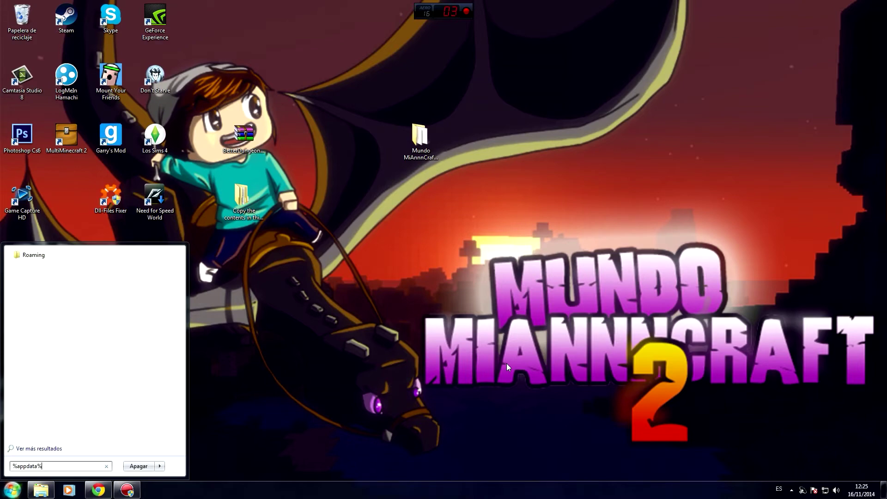
key("Return")
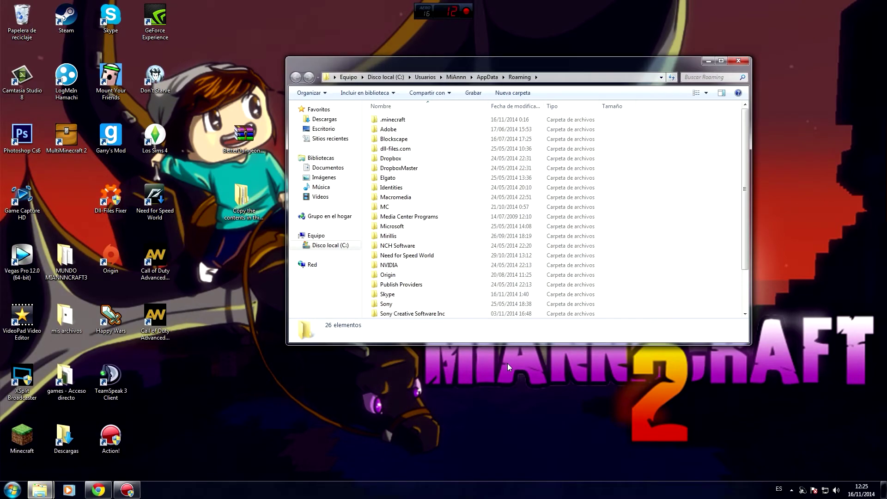
- View the resourcepacks folder inside .minecraft, return to the Roaming folder and minimize its window
double_click(395, 120)
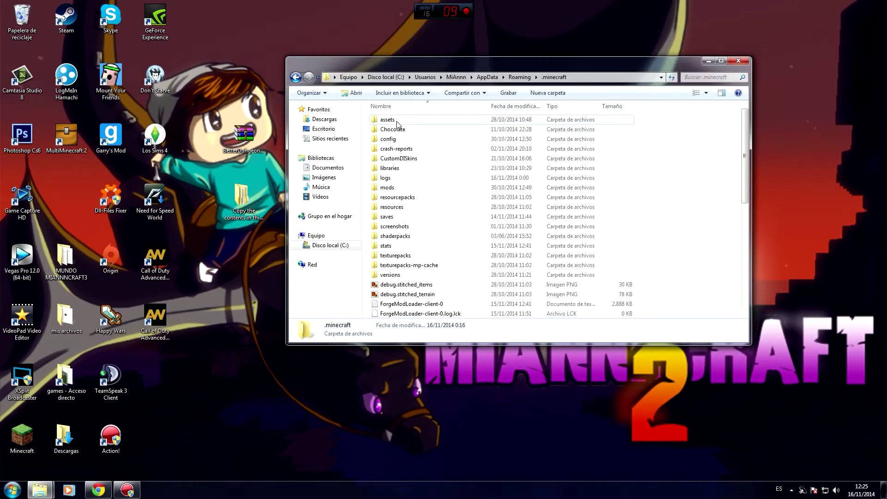
double_click(410, 199)
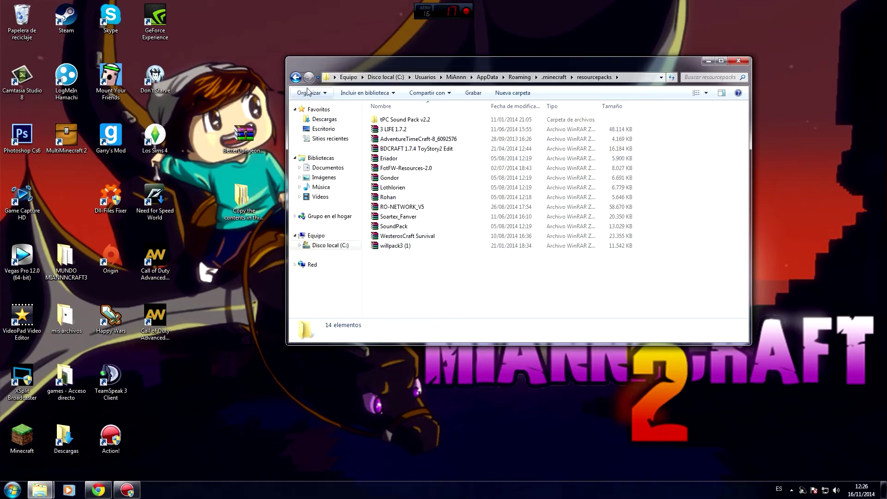
left_click_drag(370, 61, 430, 155)
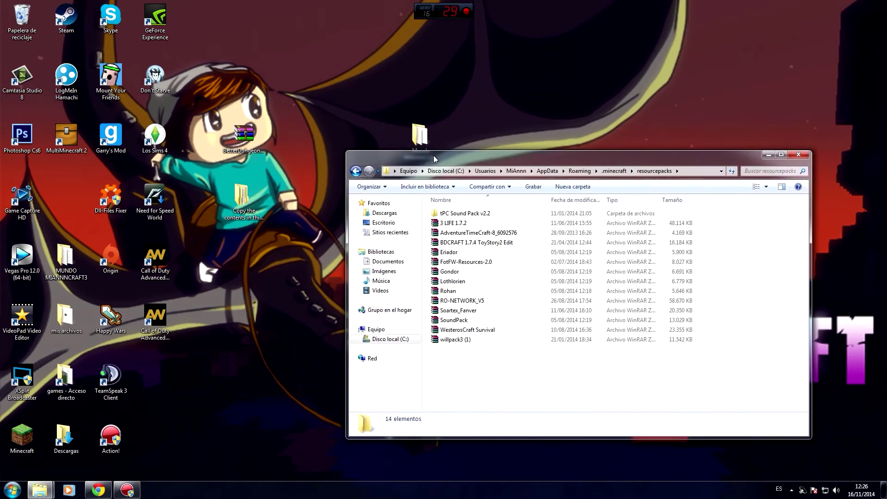
left_click(243, 134)
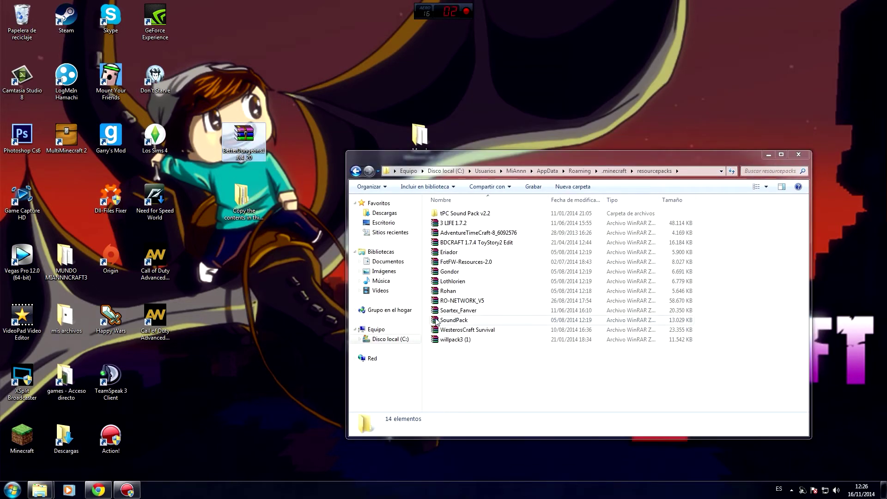
left_click(489, 369)
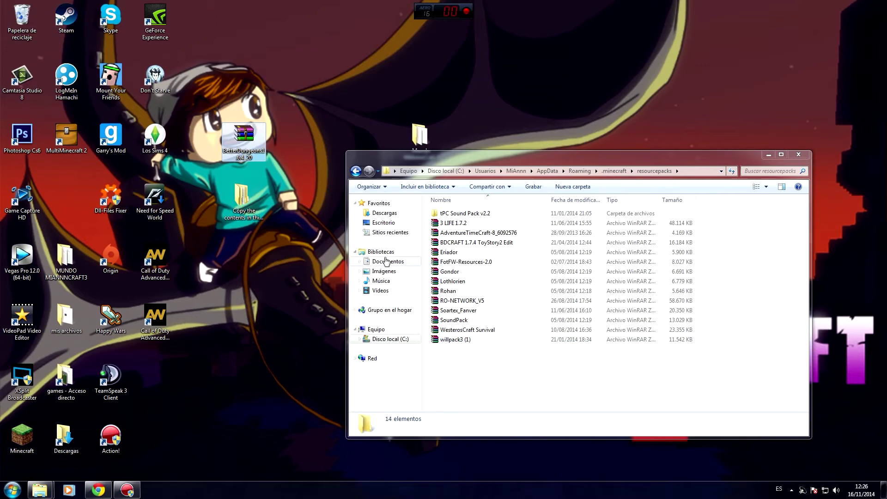
left_click(355, 171)
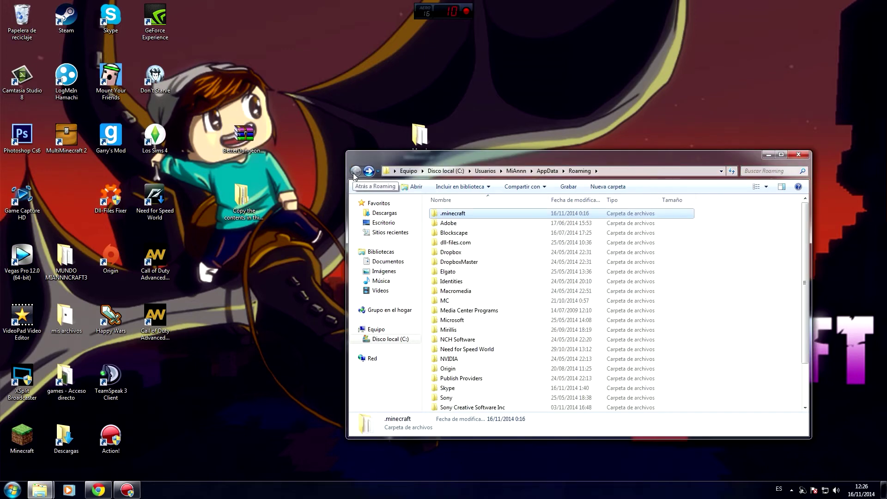
left_click(768, 154)
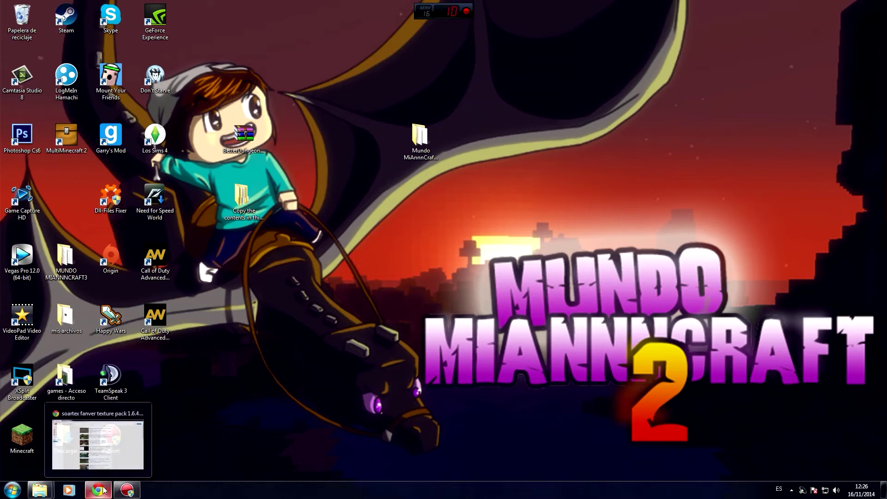
- Check the extraction options for the BetterDungeons1.6.4_20 archive on the desktop
left_click(248, 138)
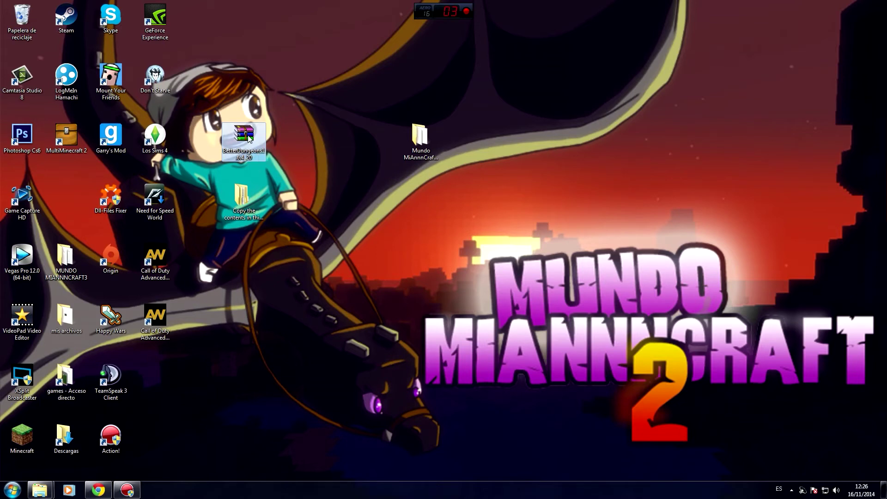
right_click(247, 136)
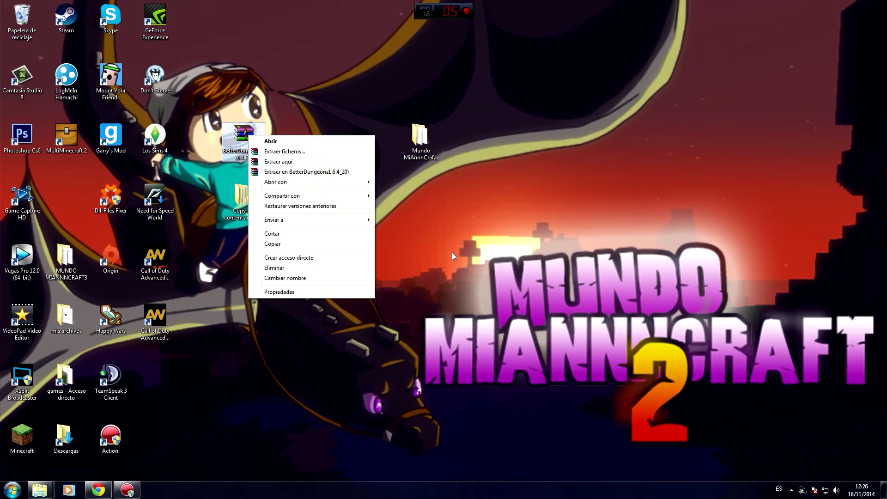
left_click(323, 171)
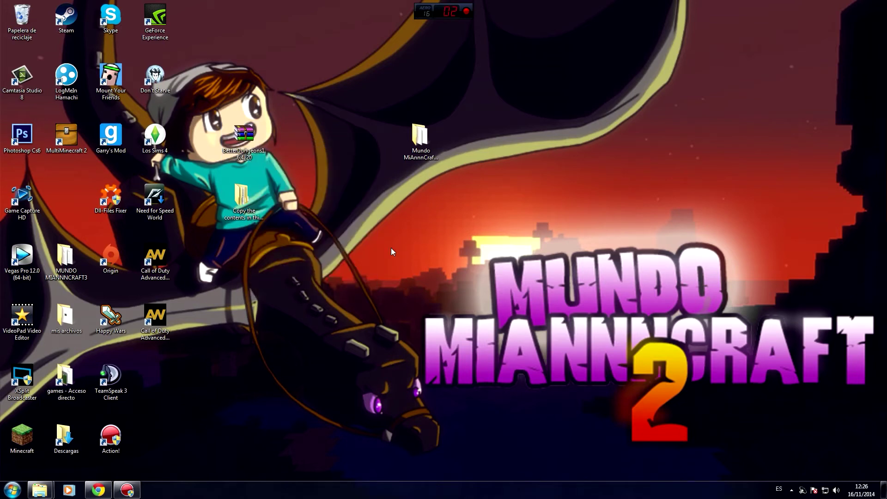
- Move the Mundo MiAnnnCraft3 Mods folder slightly to the right on the desktop
left_click(421, 139)
left_click_drag(422, 139, 380, 140)
left_click_drag(377, 140, 462, 151)
- Open the Mundo MiAnnnCraft3 Mods folder, locate the BetterDungeons2 archive in the mod list and minimize the window
double_click(466, 142)
scroll(478, 251, "down", 2)
scroll(478, 251, "up", 3)
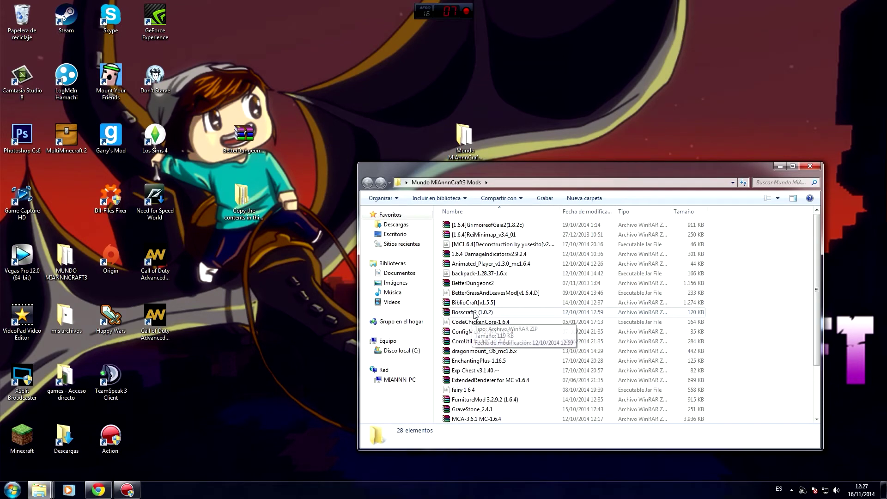
left_click(474, 285)
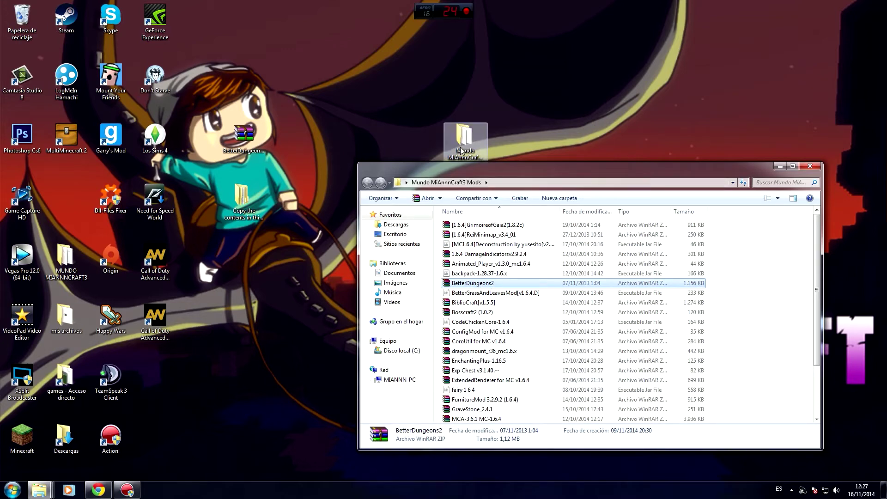
scroll(502, 308, "down", 2)
scroll(502, 308, "up", 2)
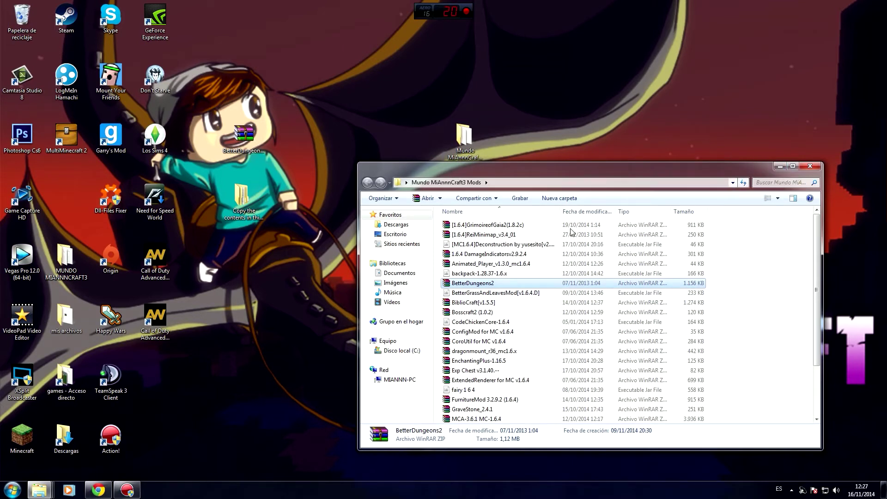
left_click(780, 165)
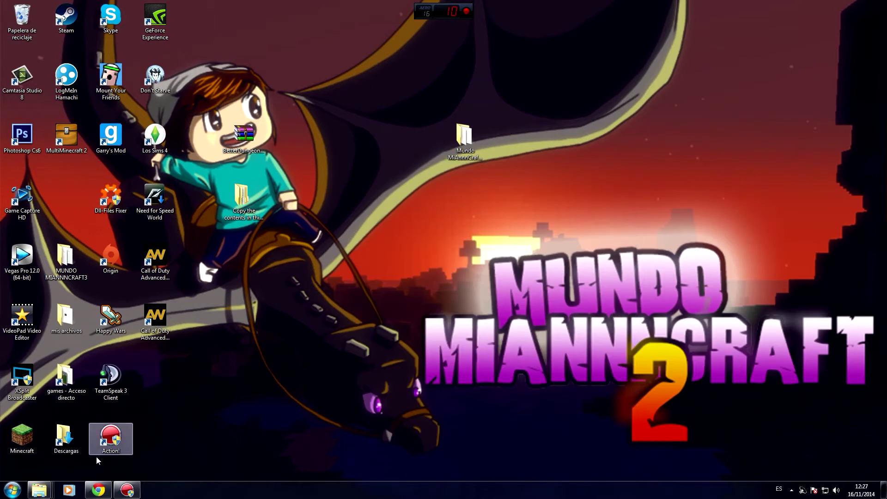
- Restore the Roaming folder window and open the mods folder inside .minecraft
mouse_move(49, 490)
left_click(162, 442)
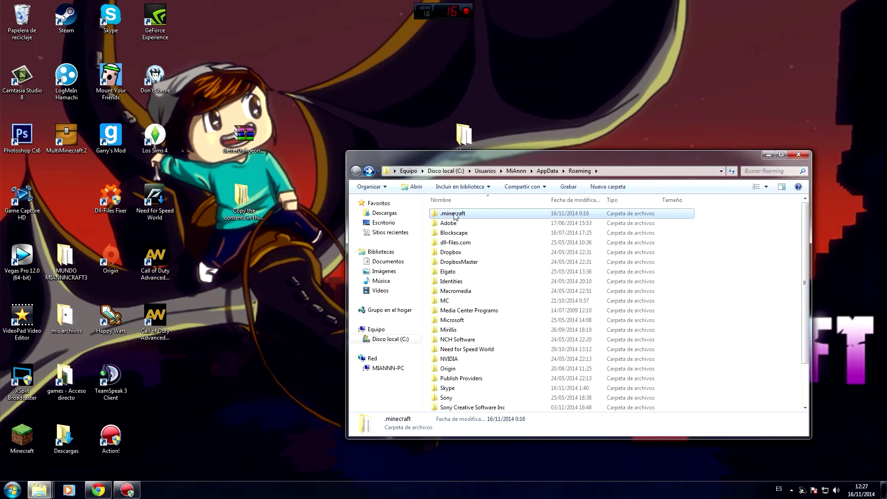
double_click(455, 216)
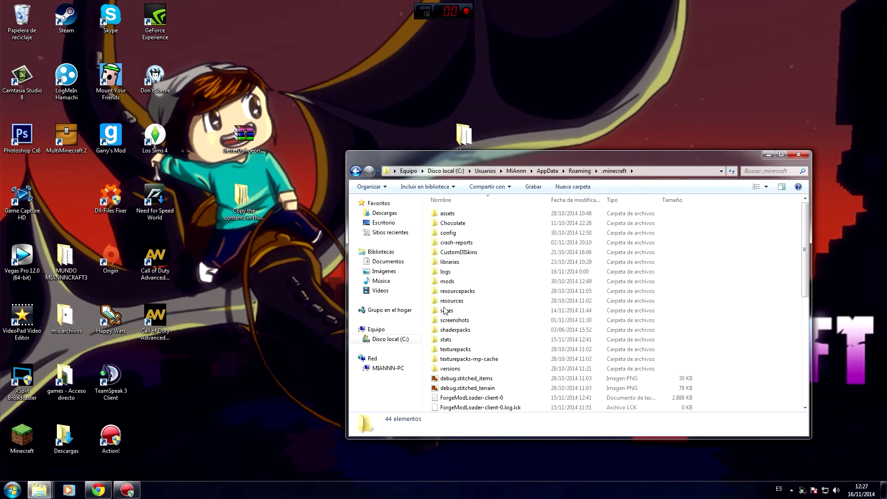
double_click(455, 282)
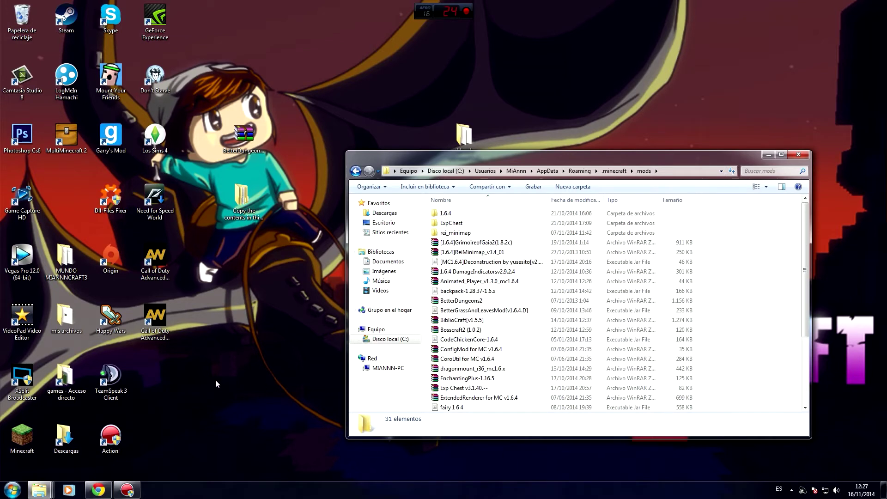
- Reopen the Mundo MiAnnnCraft3 Mods folder from the desktop to view its contents, and close it
left_click(468, 135)
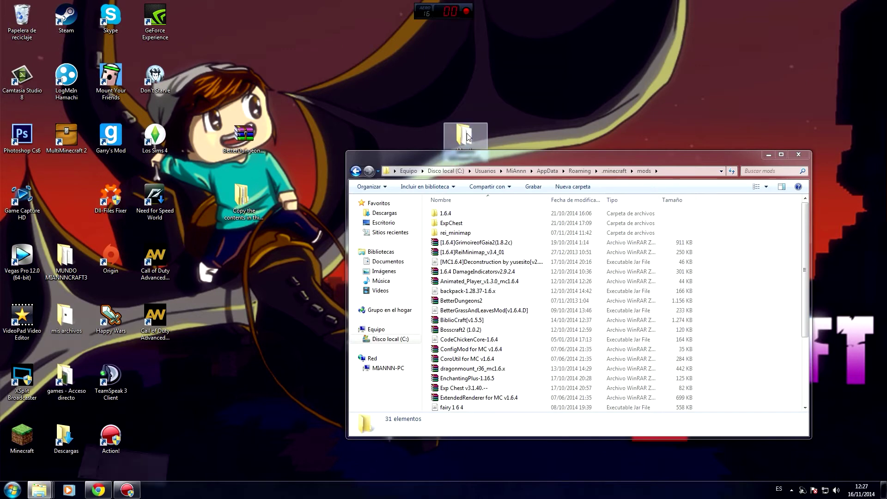
double_click(465, 134)
left_click(809, 166)
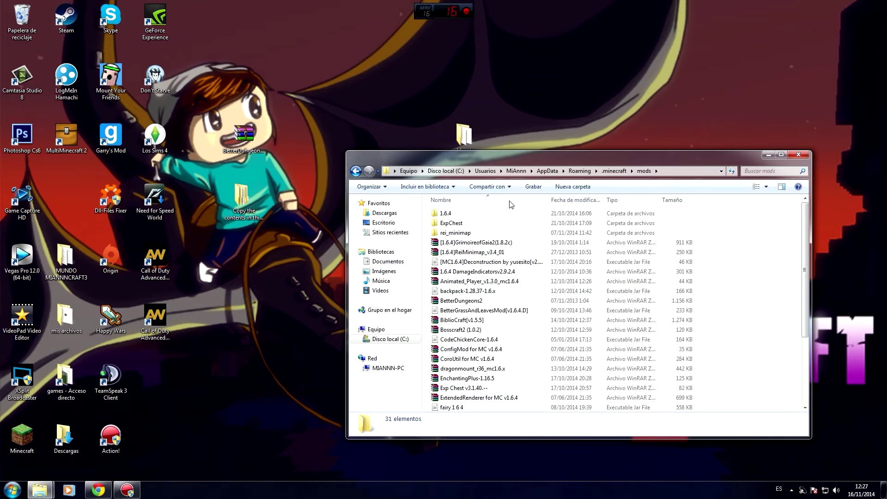
- Return to the .minecraft folder and select the Chocolate folder, keeping the window clear of the desktop files
left_click(356, 171)
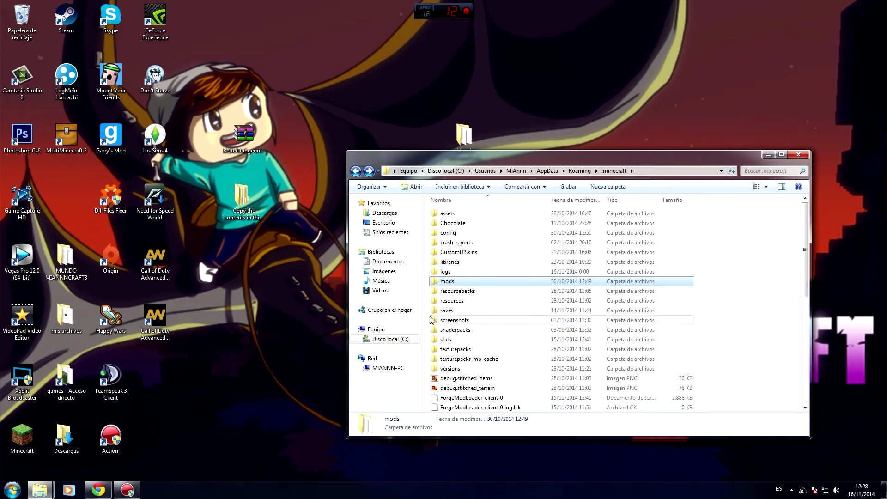
left_click(245, 301)
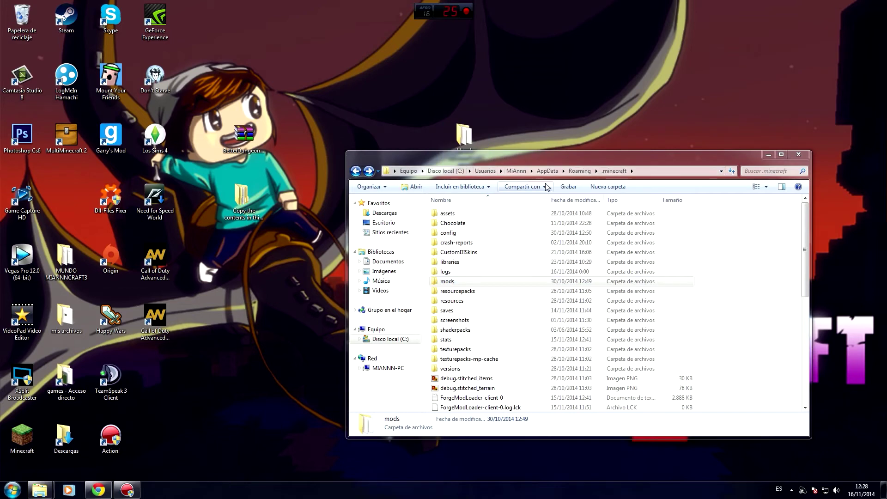
left_click_drag(581, 157, 549, 173)
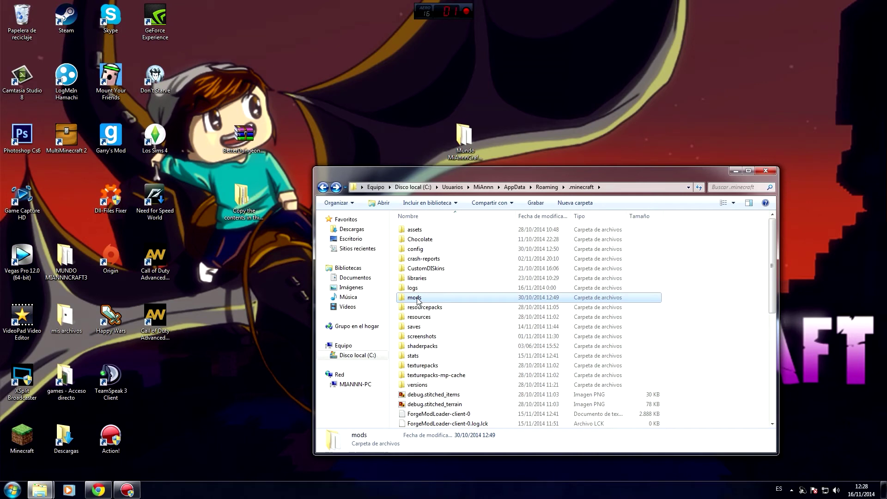
left_click(427, 239)
left_click_drag(441, 176, 500, 183)
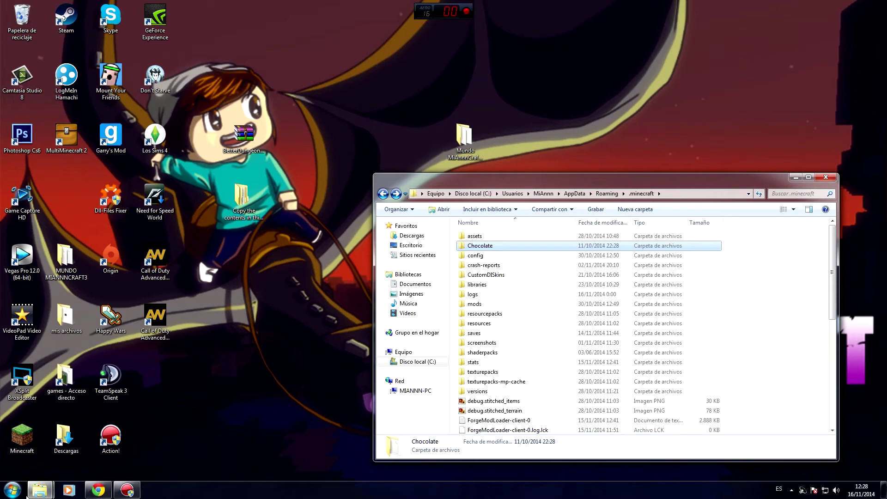
- Switch to the browser, open the download link on the Better Dungeons Mod para Minecraft 1.6.4 page, and minimize the browser
left_click(98, 490)
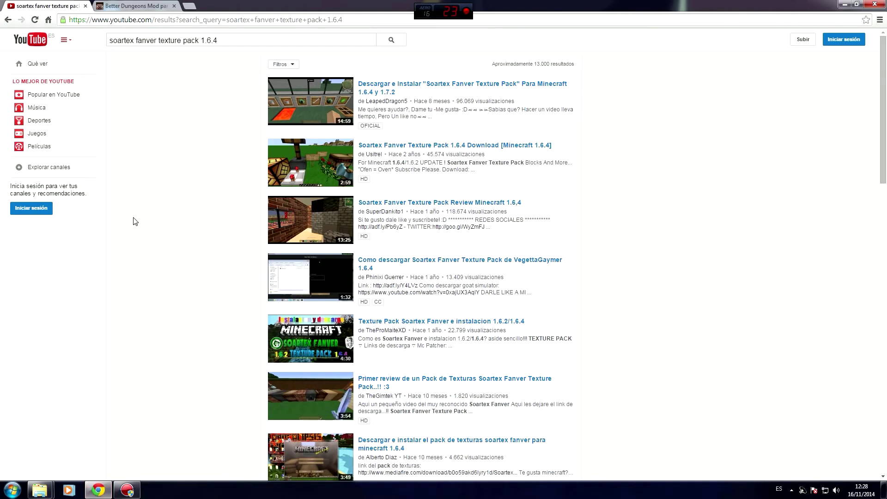
left_click(140, 4)
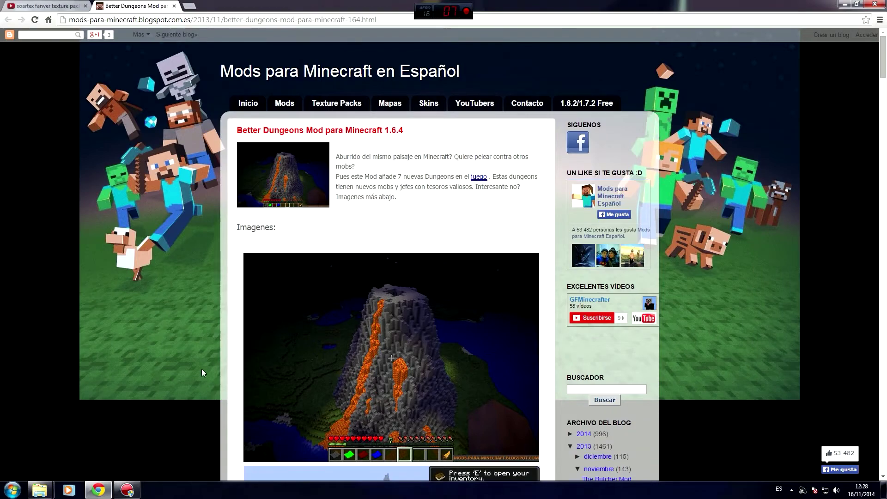
scroll(152, 251, "down", 12)
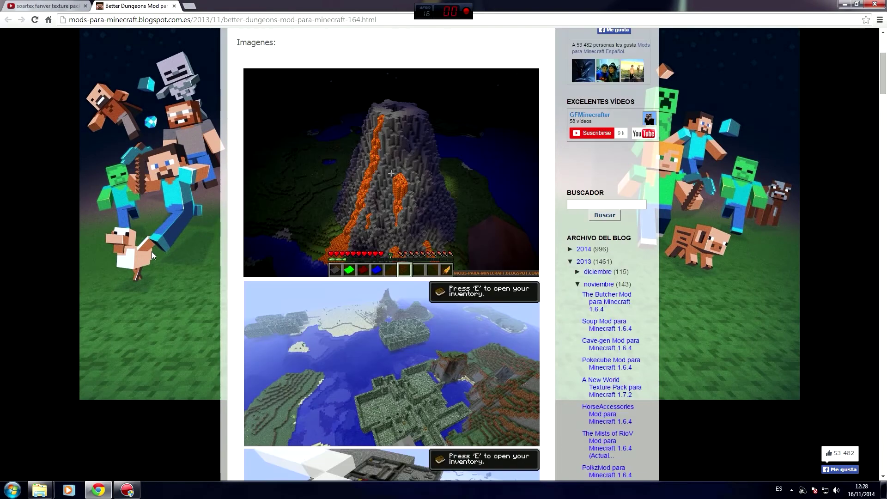
scroll(176, 302, "down", 15)
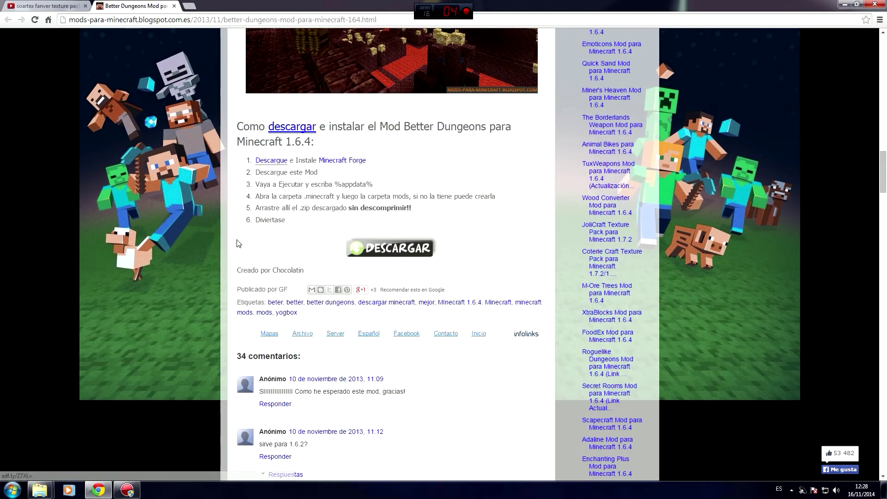
left_click(375, 254)
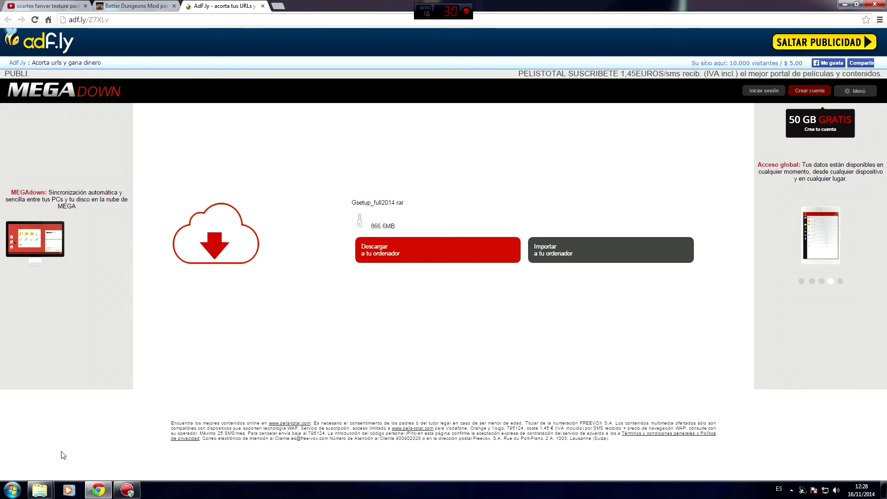
left_click(849, 3)
- Select the BetterDungeons archive on the desktop, and open the extracted "Copy the contents in this folder into your .minecraft folder" folder and its mods subfolder
mouse_move(242, 144)
left_mouse_down()
mouse_move(246, 117)
mouse_move(241, 138)
left_mouse_up()
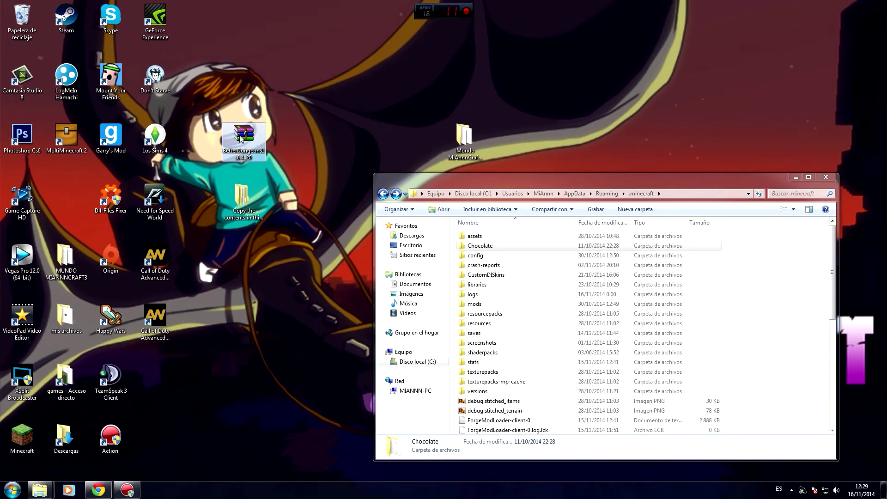
right_click(242, 141)
left_click(300, 115)
left_click(234, 213)
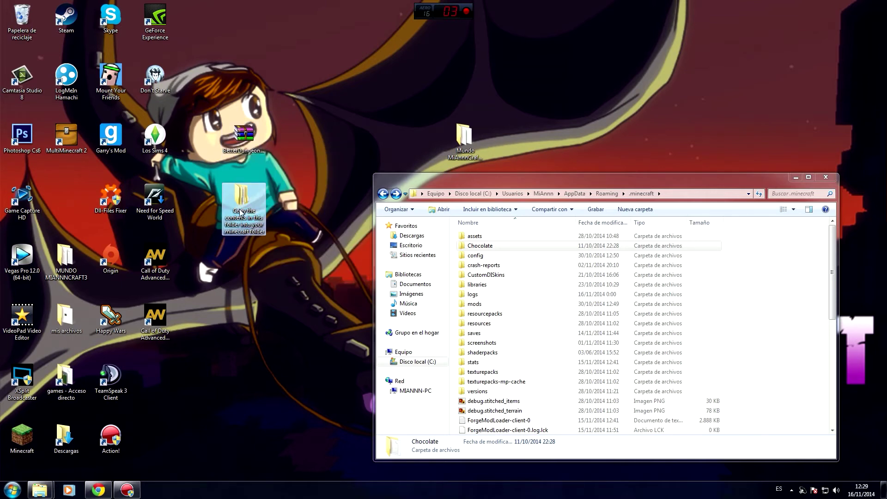
mouse_move(241, 214)
double_click(243, 204)
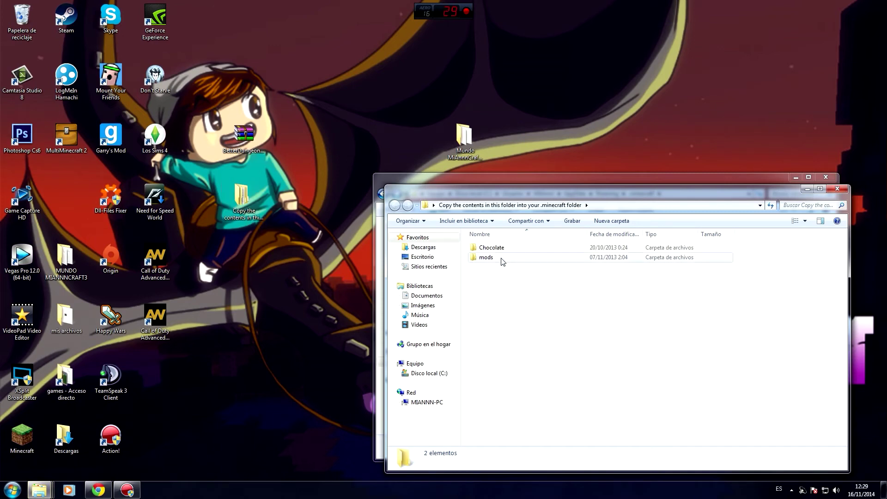
double_click(502, 259)
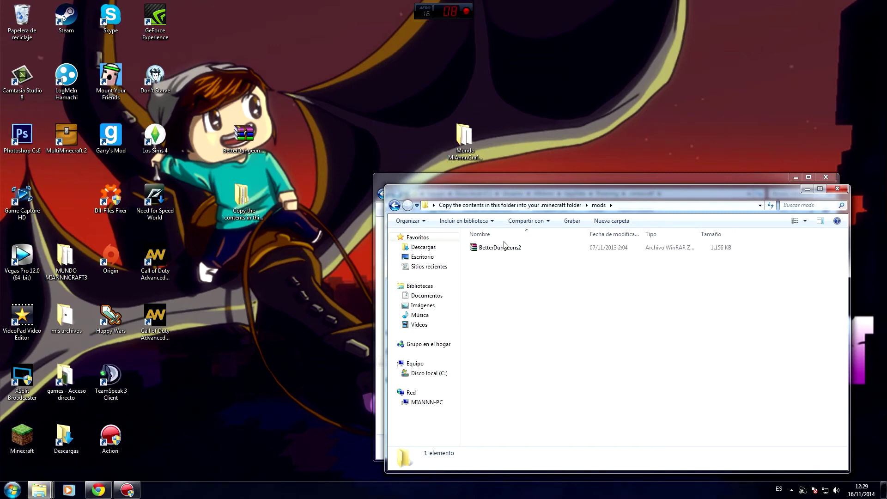
- Arrange the extracted folder and .minecraft windows side by side, and return the extracted folder to its top level with Chocolate selected
left_click_drag(577, 190, 255, 134)
left_click_drag(539, 184, 601, 120)
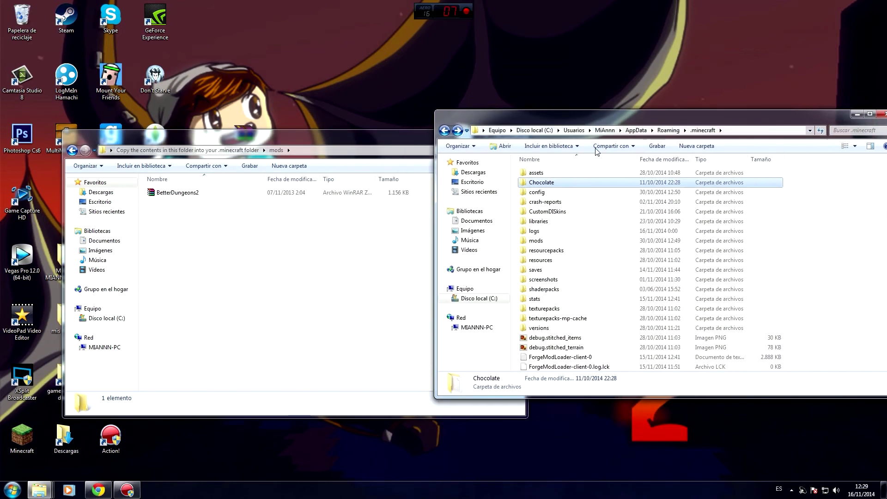
left_click(267, 133)
left_click(72, 150)
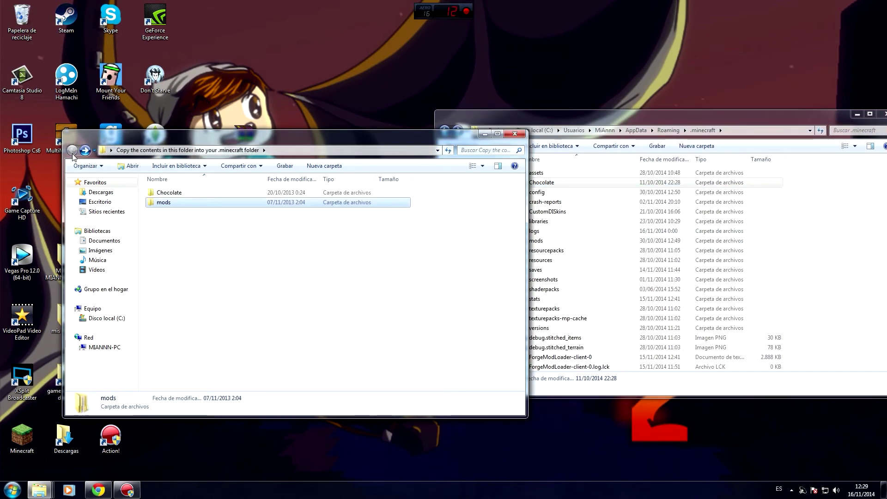
left_click(178, 193)
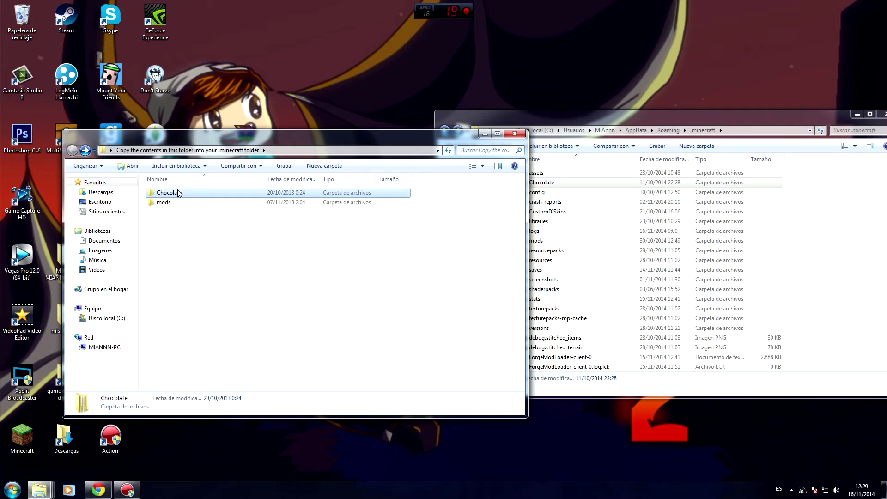
- Go back to the Roaming folder in the .minecraft window and reopen .minecraft from there
left_click(608, 117)
left_click_drag(606, 117, 621, 118)
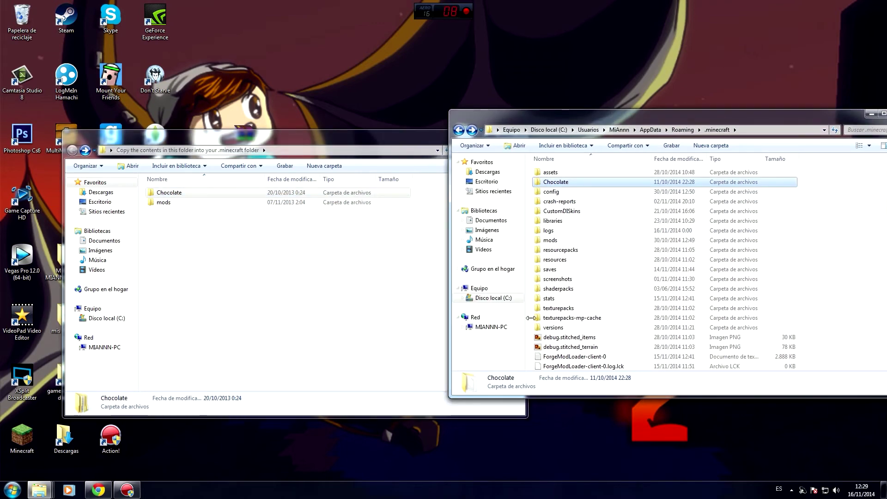
left_click(459, 131)
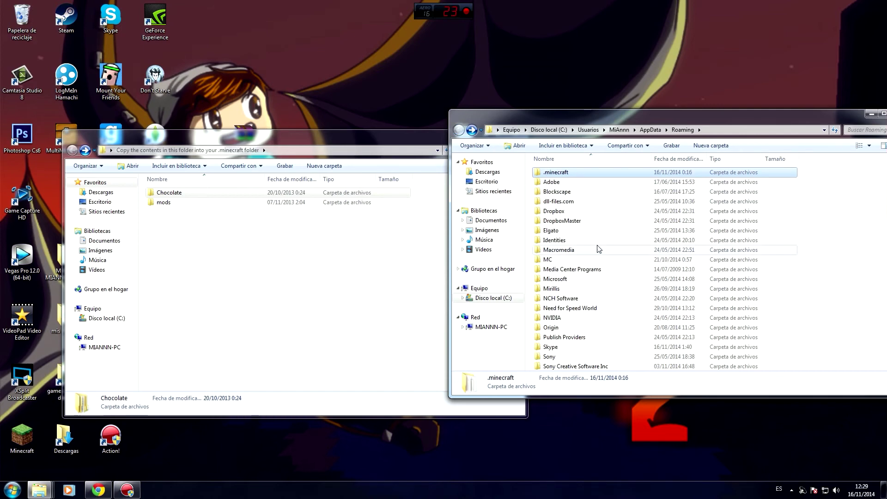
double_click(566, 173)
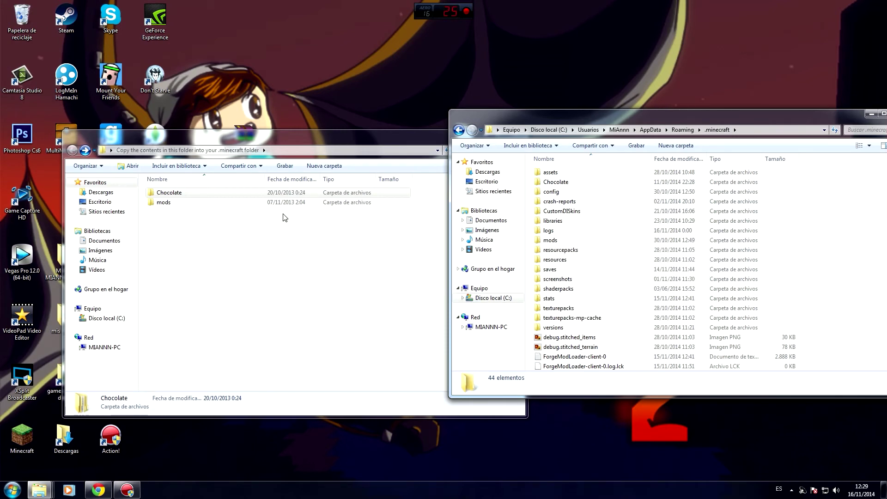
- Select the Chocolate folder in the extracted package and its counterpart in .minecraft, keeping both windows visible side by side
left_click(167, 196)
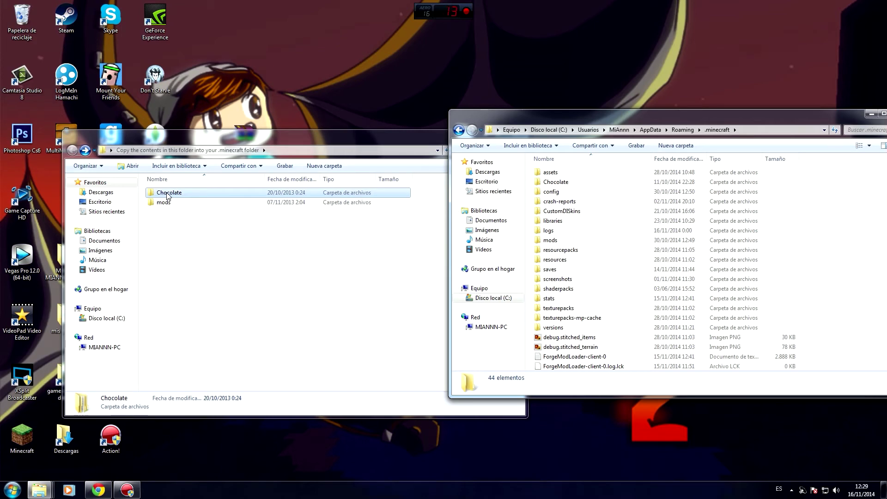
left_click_drag(174, 198, 316, 210)
left_click_drag(576, 116, 437, 107)
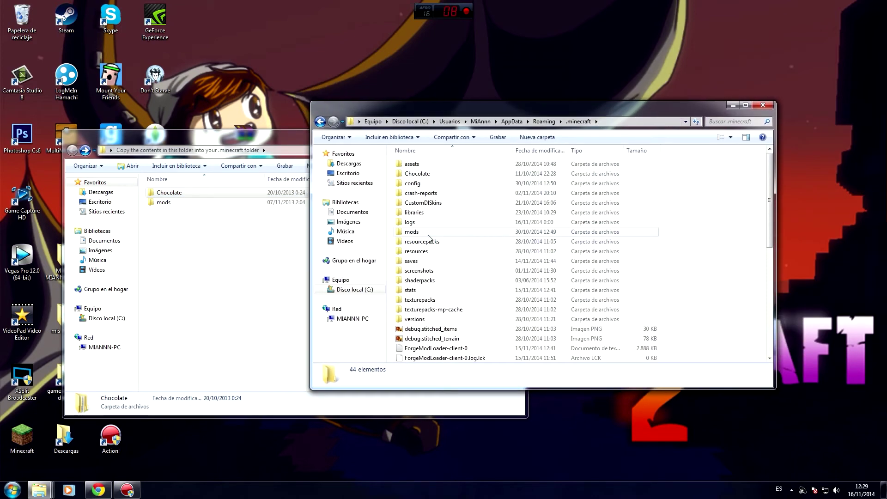
left_click(439, 175)
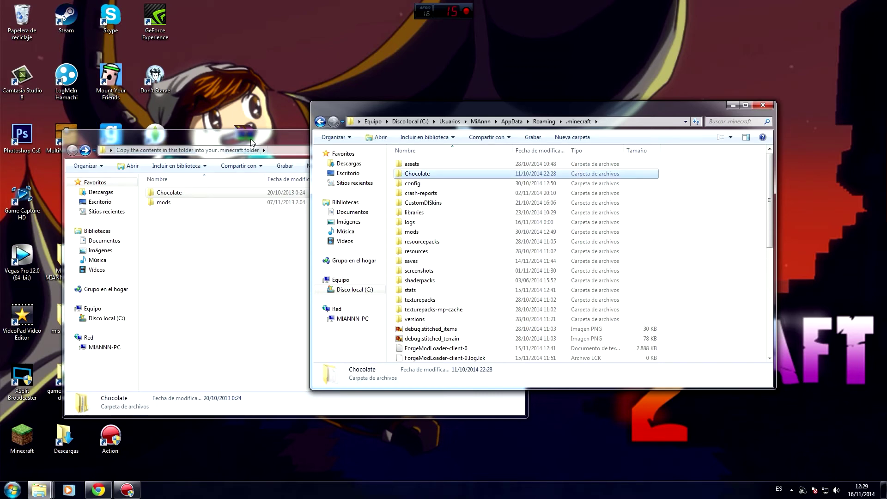
left_click(236, 172)
left_click_drag(469, 105, 551, 133)
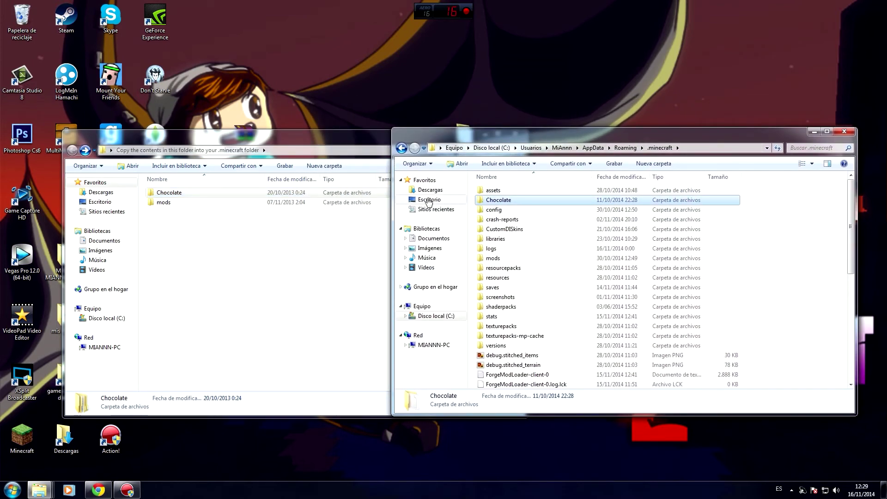
left_click_drag(458, 133, 458, 137)
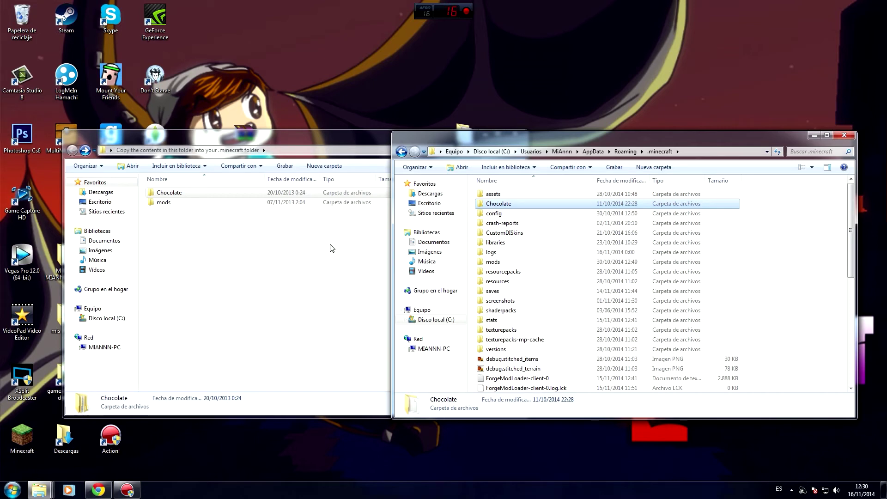
- View the mods folder inside .minecraft, go back, and select the extracted package's Chocolate folder
double_click(508, 262)
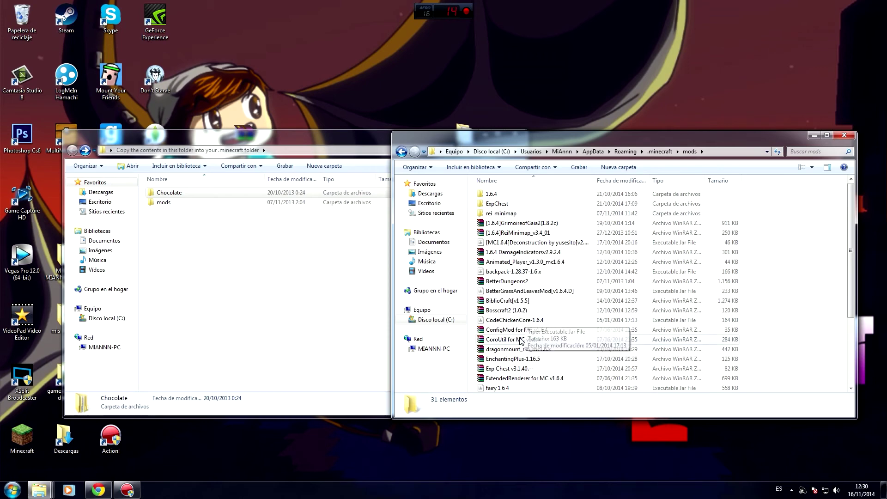
left_click(401, 153)
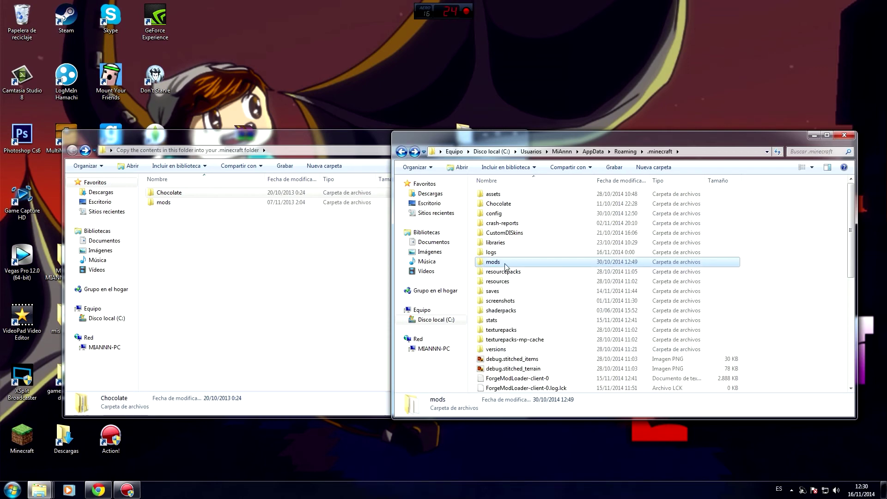
left_click(171, 192)
left_click_drag(247, 145, 228, 143)
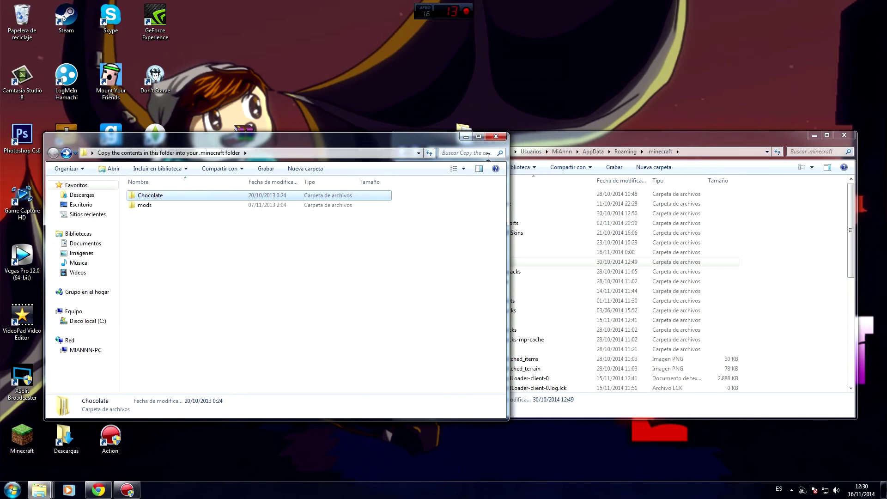
- Open the mods folder in the extracted package and the one in .minecraft in turn, going back from each
left_click(564, 145)
double_click(144, 206)
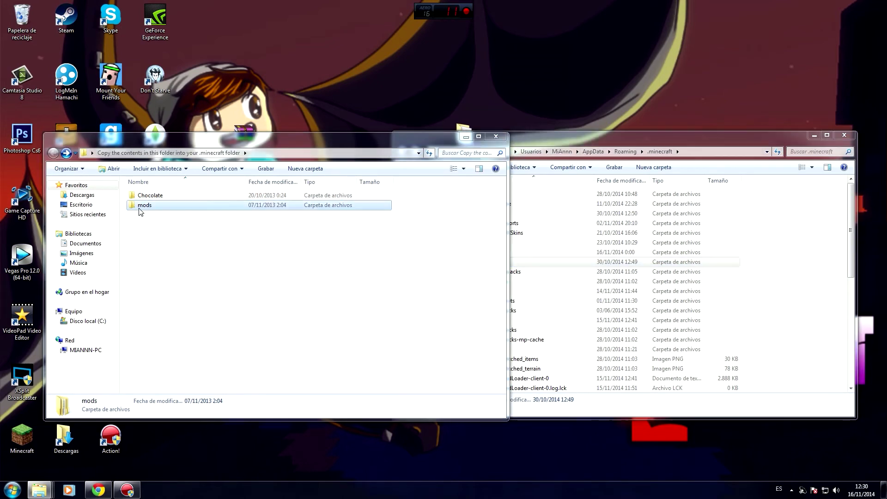
left_click(53, 153)
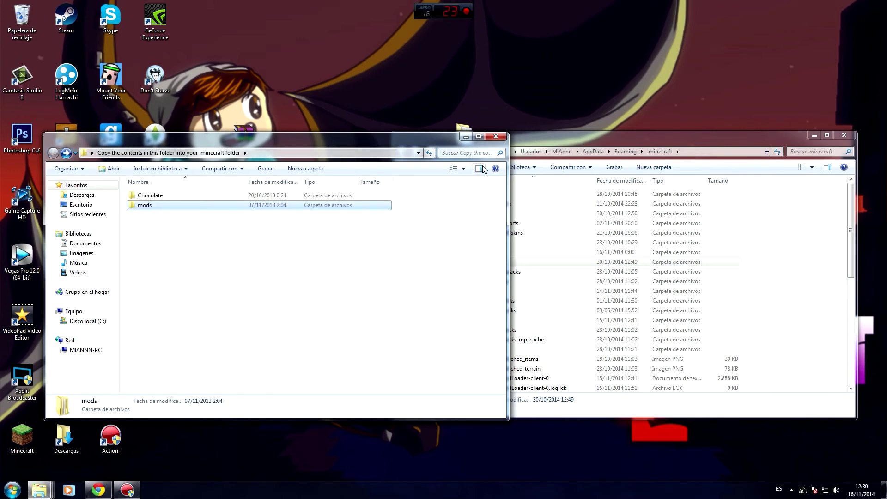
left_click(528, 140)
double_click(496, 262)
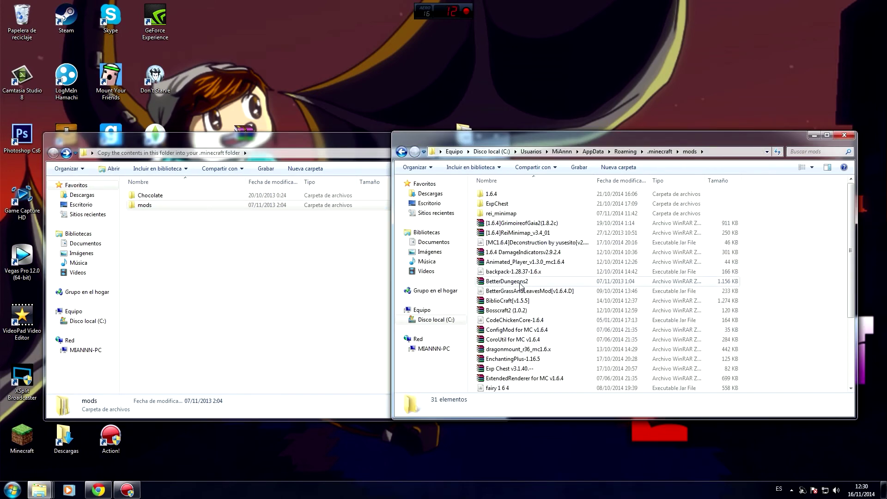
left_click(401, 152)
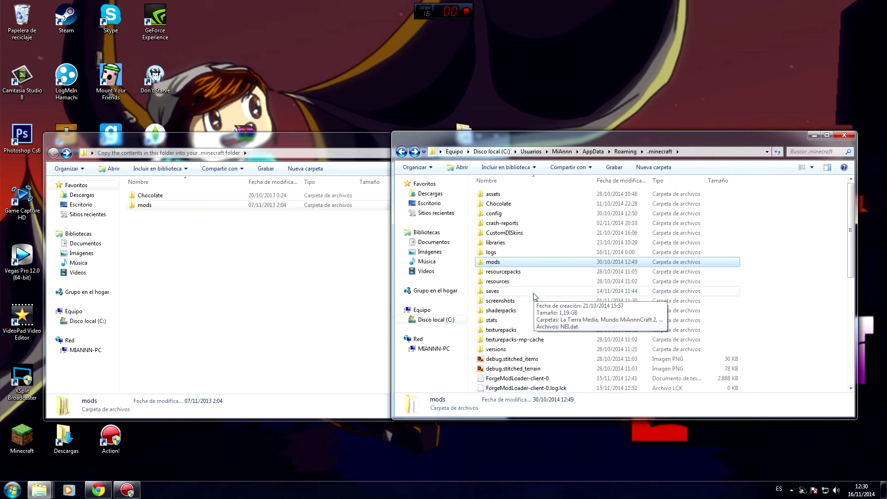
- Reopen the mods folder inside .minecraft and examine the complete list of installed mod files
double_click(520, 262)
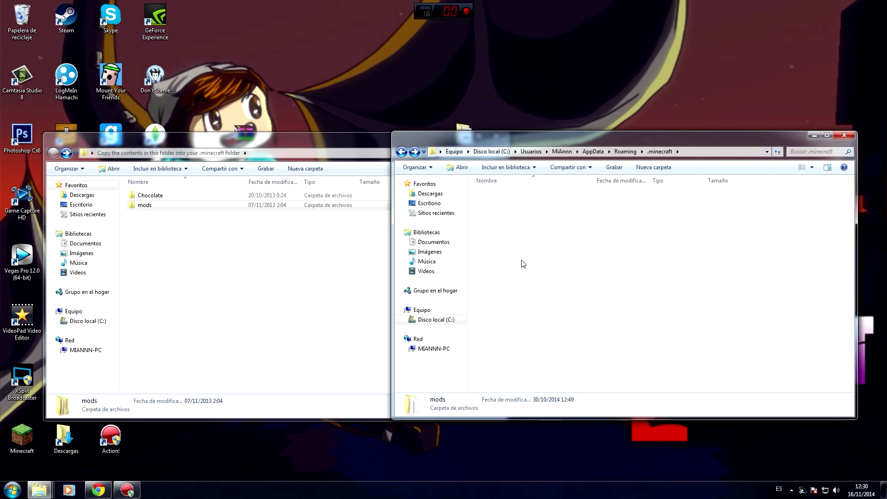
scroll(562, 330, "down", 4)
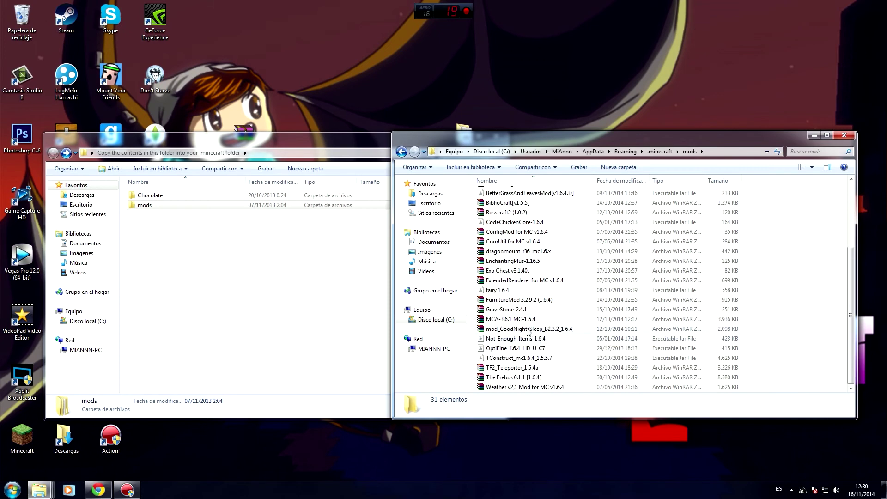
scroll(526, 340, "up", 4)
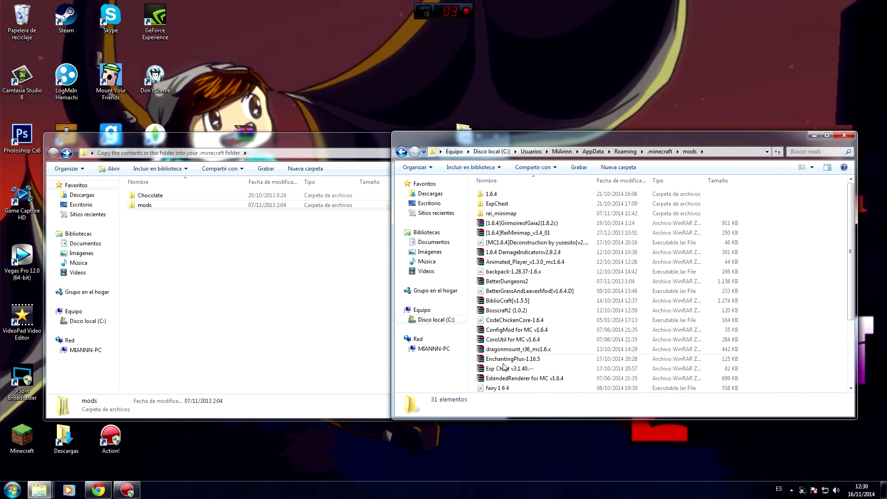
scroll(539, 273, "down", 1)
scroll(539, 273, "down", 3)
scroll(538, 273, "up", 4)
scroll(545, 346, "down", 4)
scroll(547, 348, "up", 4)
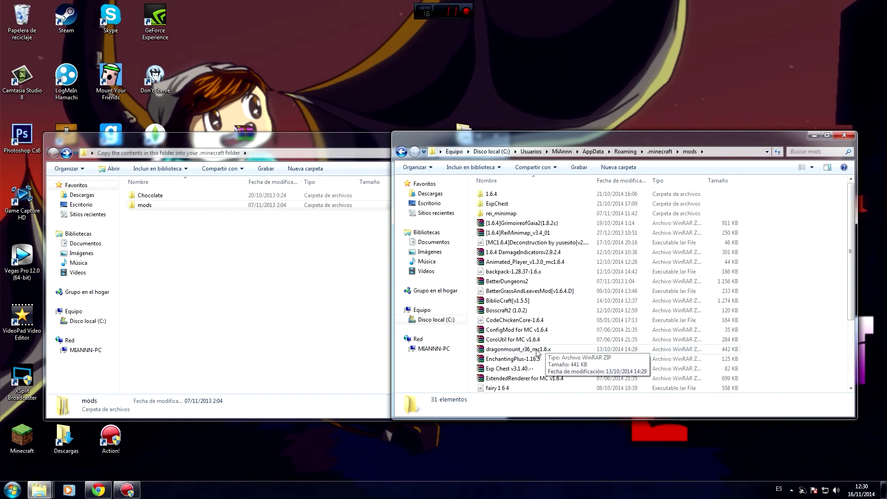
- Select the [1.6.4]GrimoireofGaia2(1.8.2c) archive, look through the other mods, and select the BetterDungeons2 archive
left_click(510, 224)
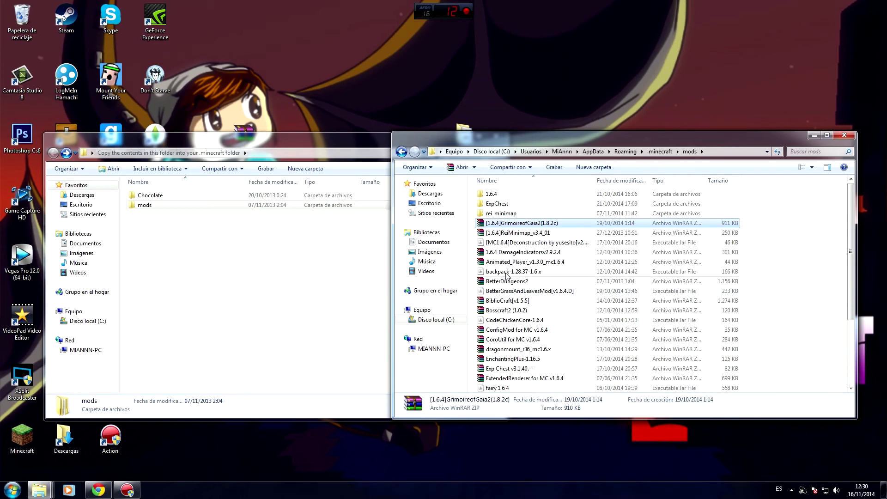
scroll(517, 310, "down", 3)
scroll(513, 303, "up", 3)
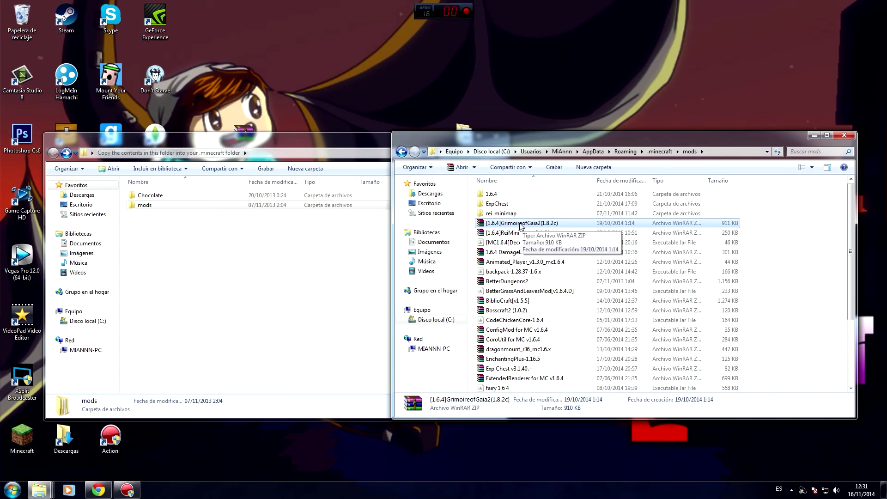
scroll(520, 287, "down", 4)
scroll(518, 350, "up", 4)
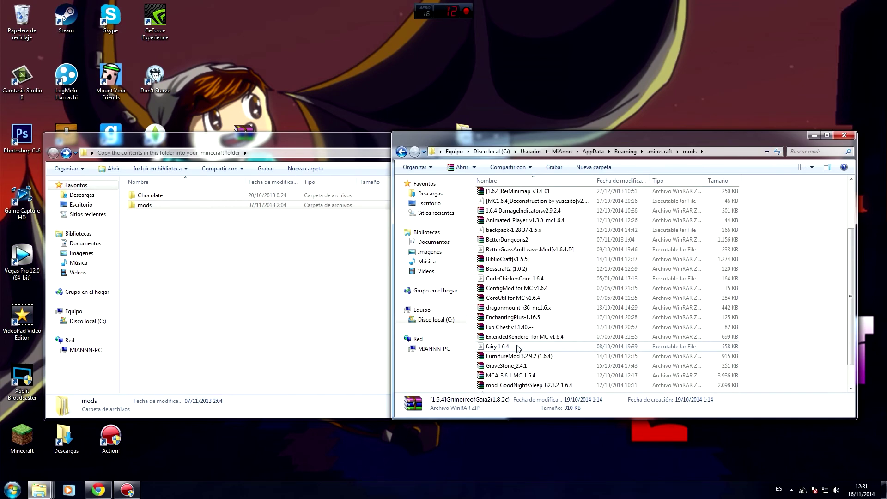
left_click(504, 282)
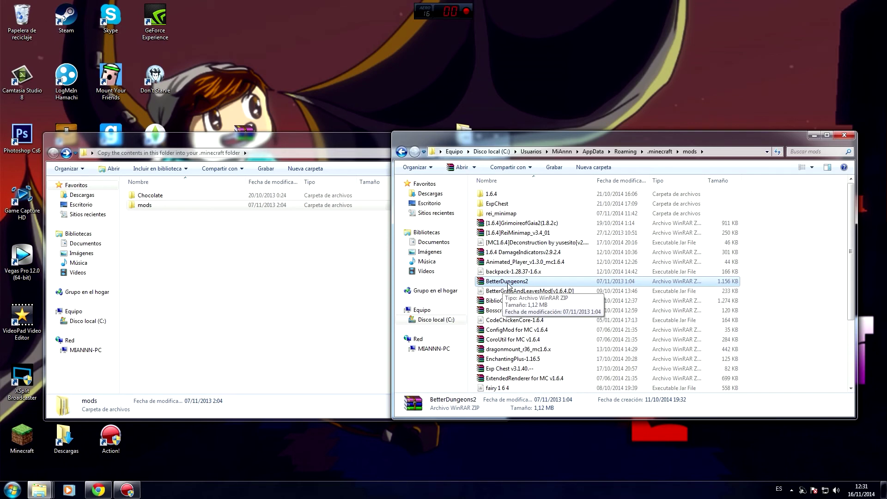
- Select the extracted package's Chocolate folder, and return from the mods folder to the .minecraft folder
scroll(508, 285, "down", 4)
scroll(514, 351, "up", 4)
scroll(514, 351, "up", 1)
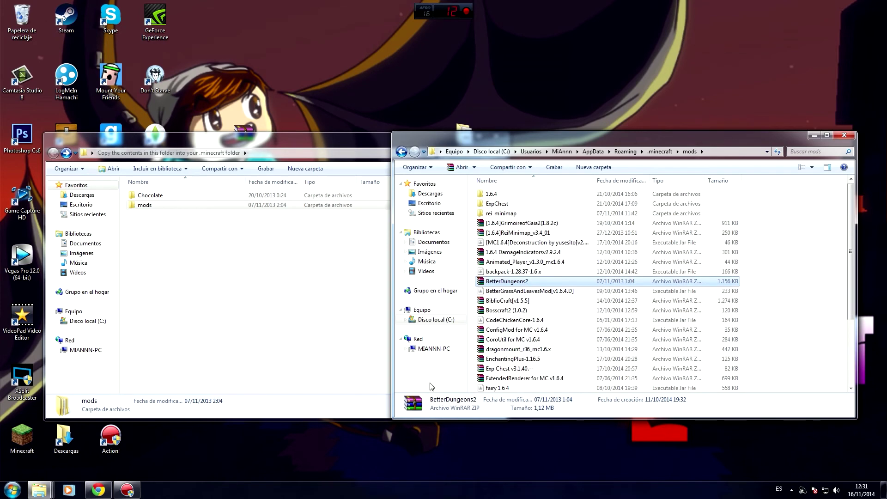
left_click(172, 192)
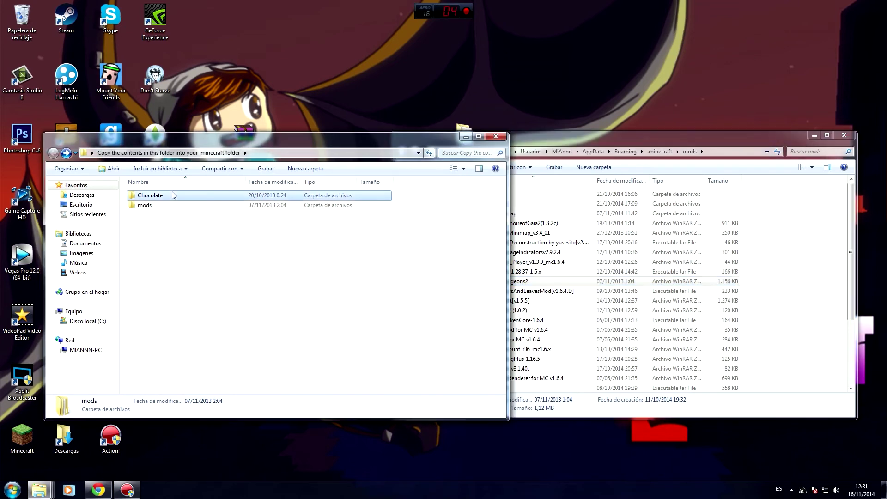
left_click(593, 137)
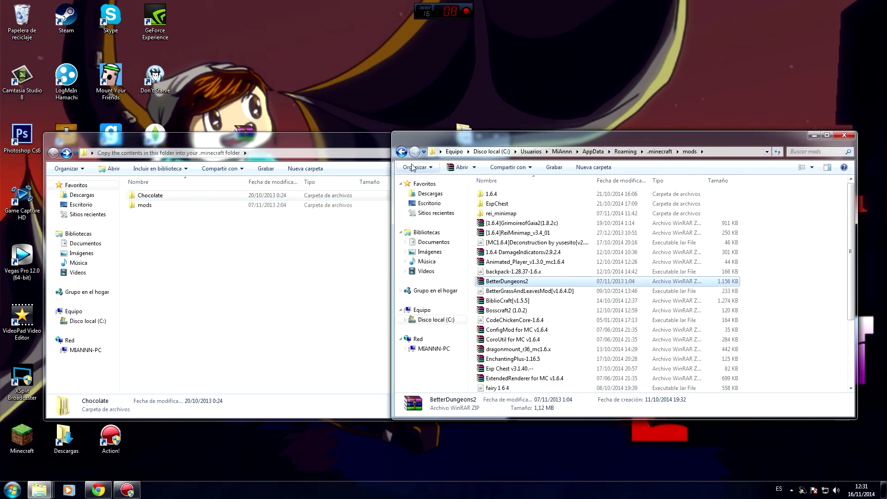
left_click(401, 152)
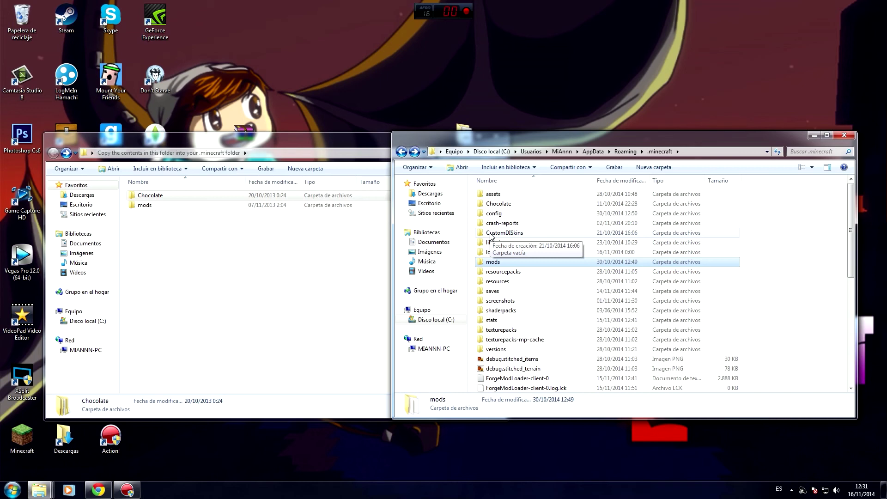
left_click_drag(624, 139, 583, 144)
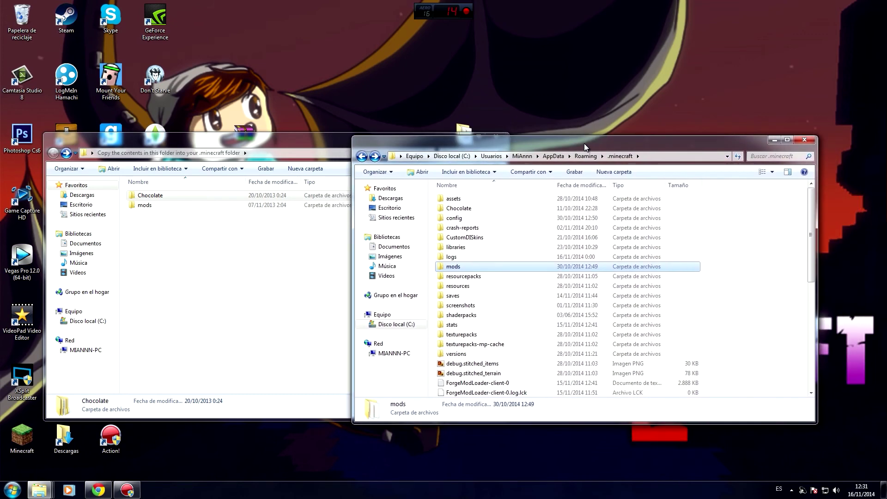
- Glance at the browser window, and view the mods folder inside .minecraft before going back
left_click(95, 494)
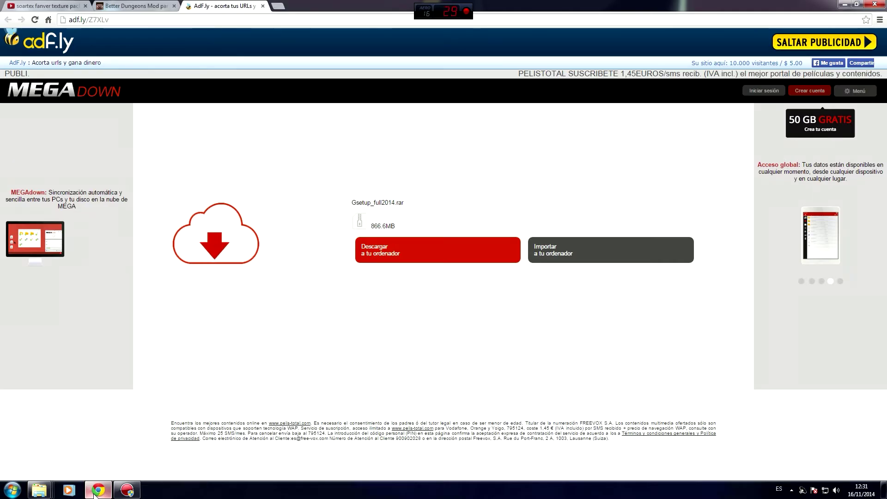
left_click(94, 493)
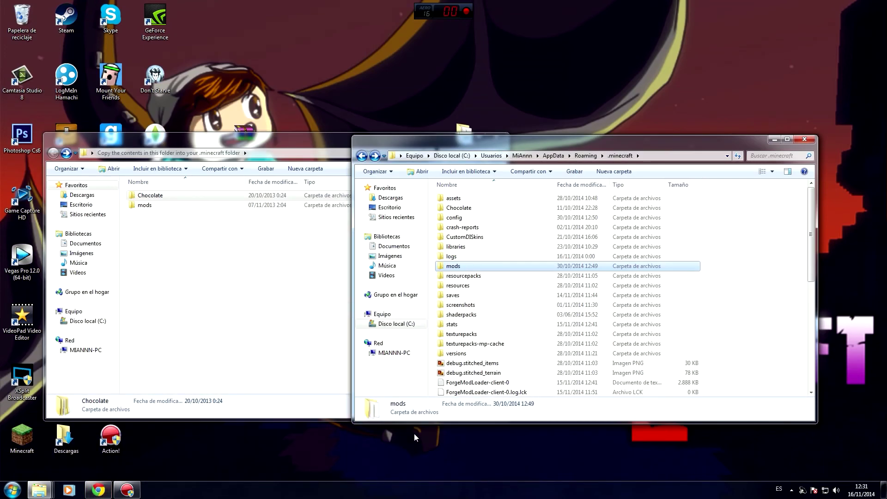
double_click(478, 264)
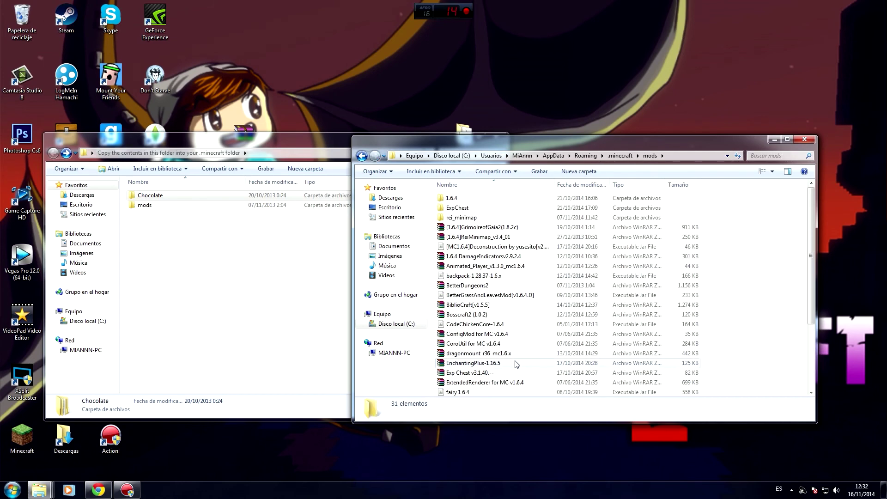
left_click(362, 159)
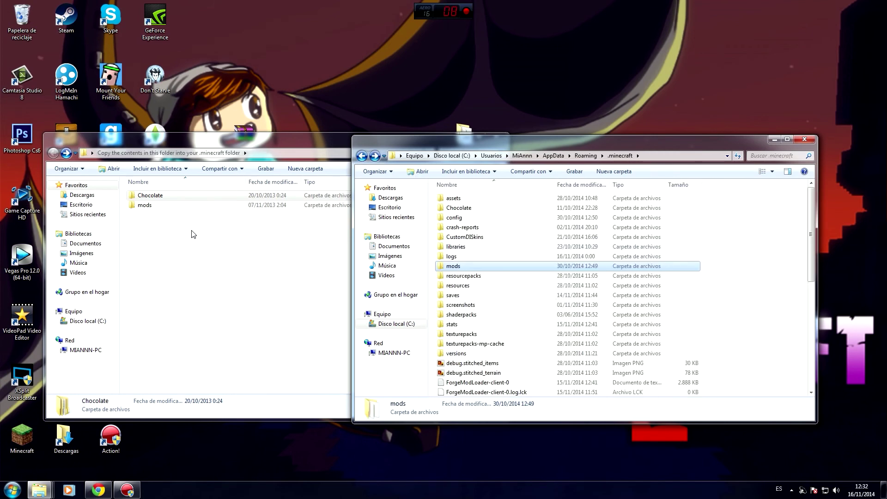
- Select the extracted package's Chocolate folder, and view the contents of the Chocolate folder inside .minecraft before going back
left_click(177, 200)
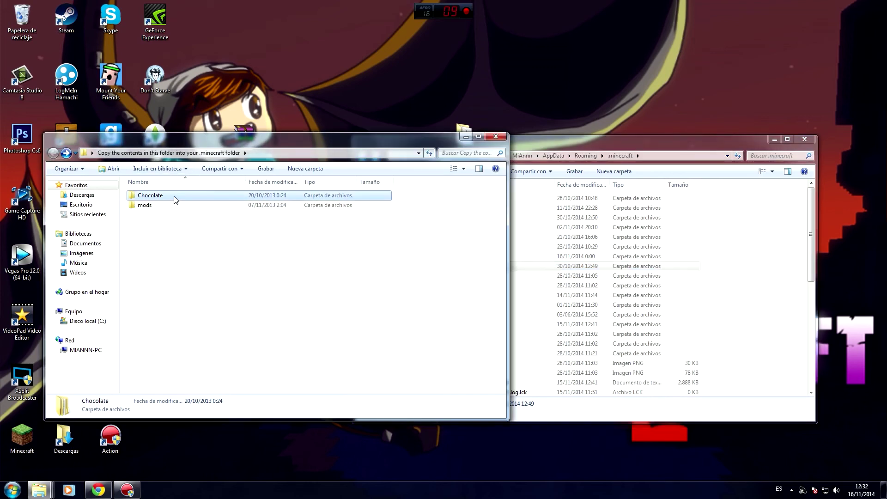
left_click(562, 140)
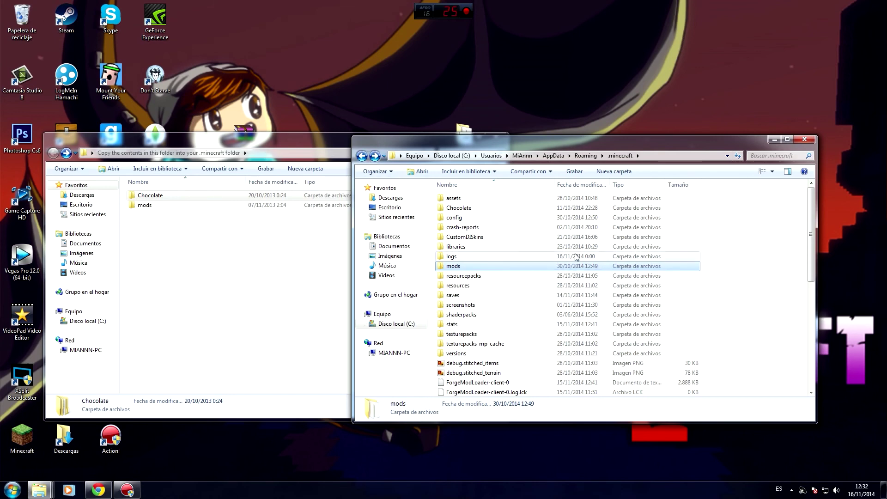
left_click(467, 209)
double_click(467, 208)
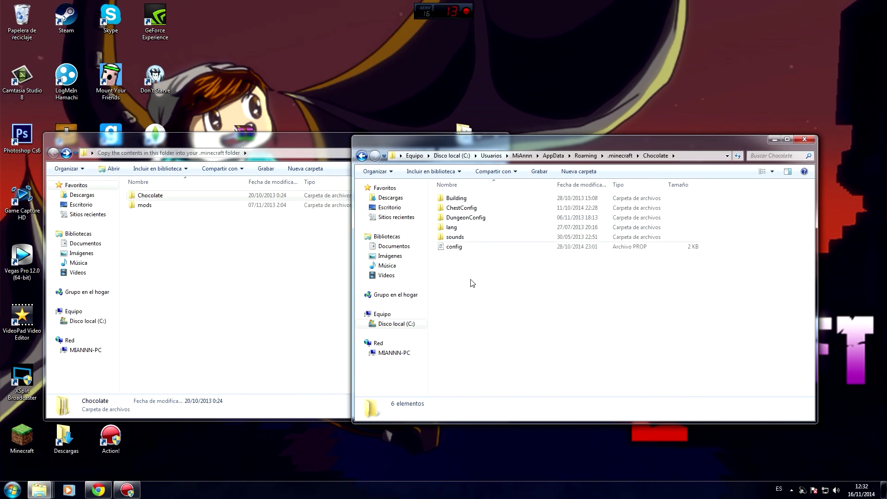
left_click(362, 156)
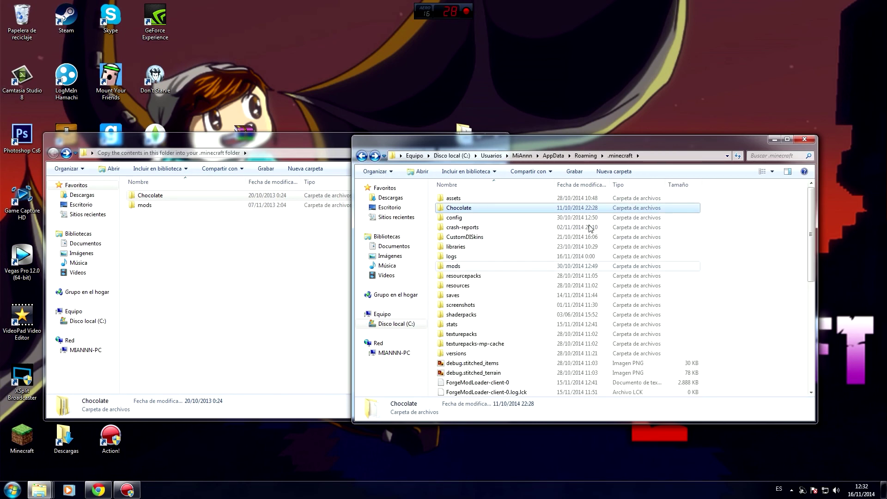
- Close the .minecraft and extracted package folder windows, leaving only the desktop
left_click(804, 139)
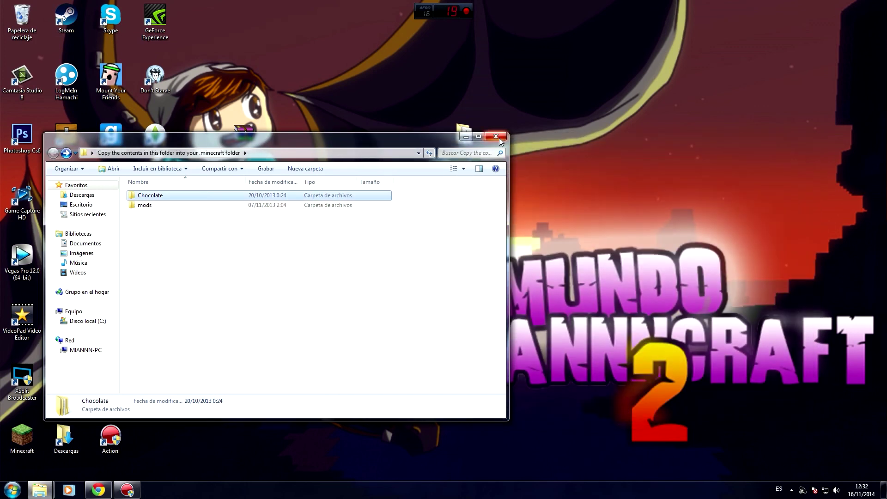
left_click(498, 138)
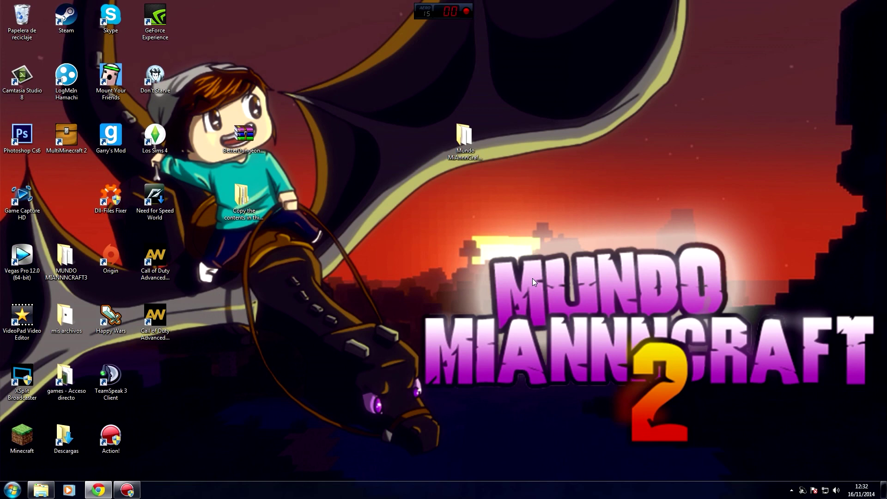
left_click(406, 243)
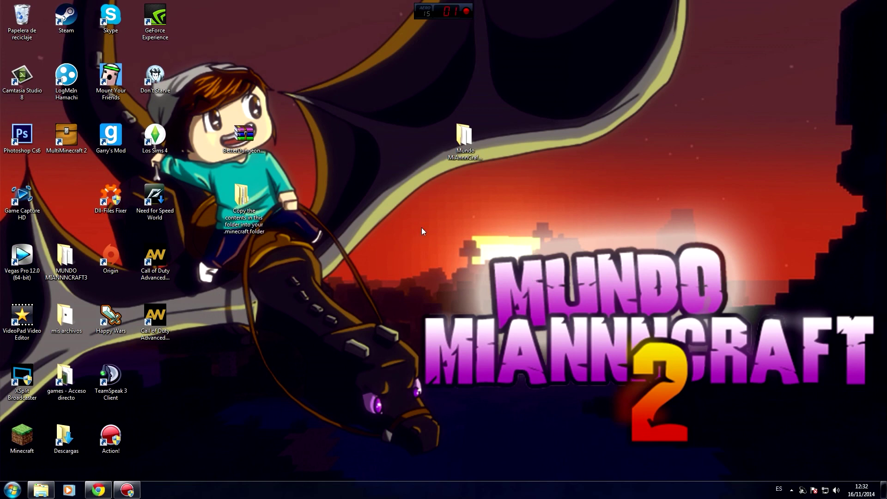